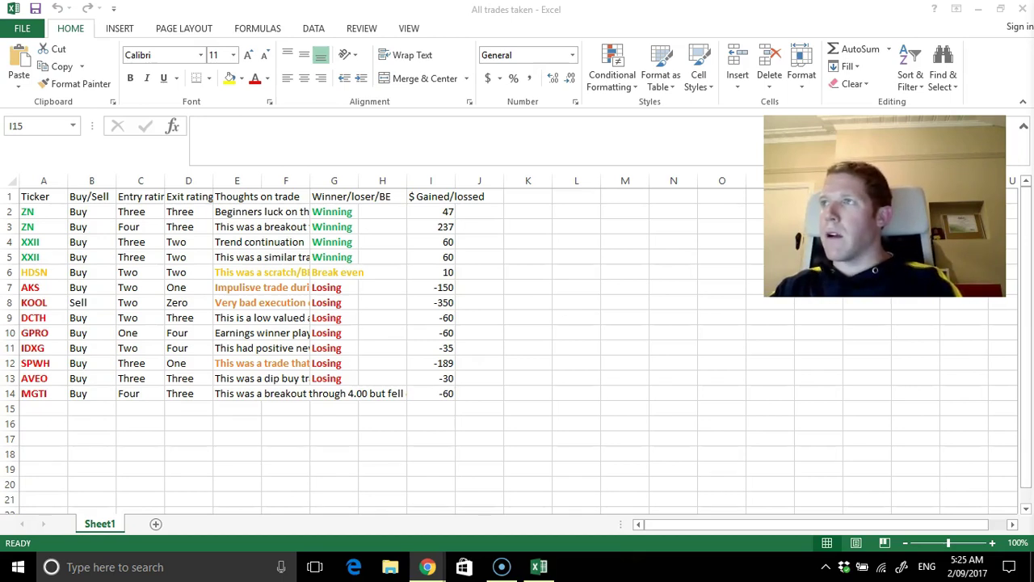
- Switch to Chrome, reload the Interactive Brokers login page and log in with the saved credentials to the Paper Account
click(427, 566)
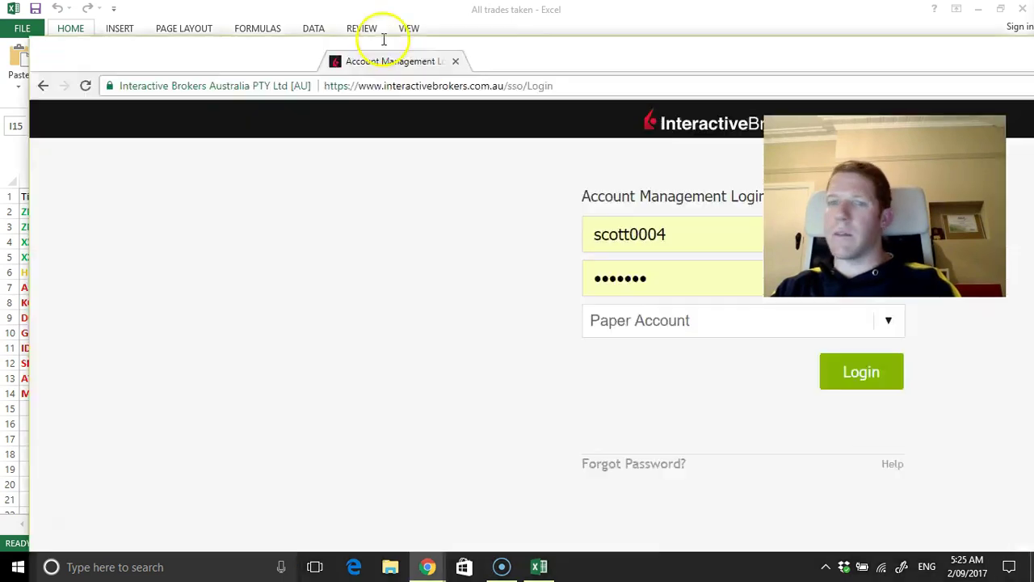
click(56, 35)
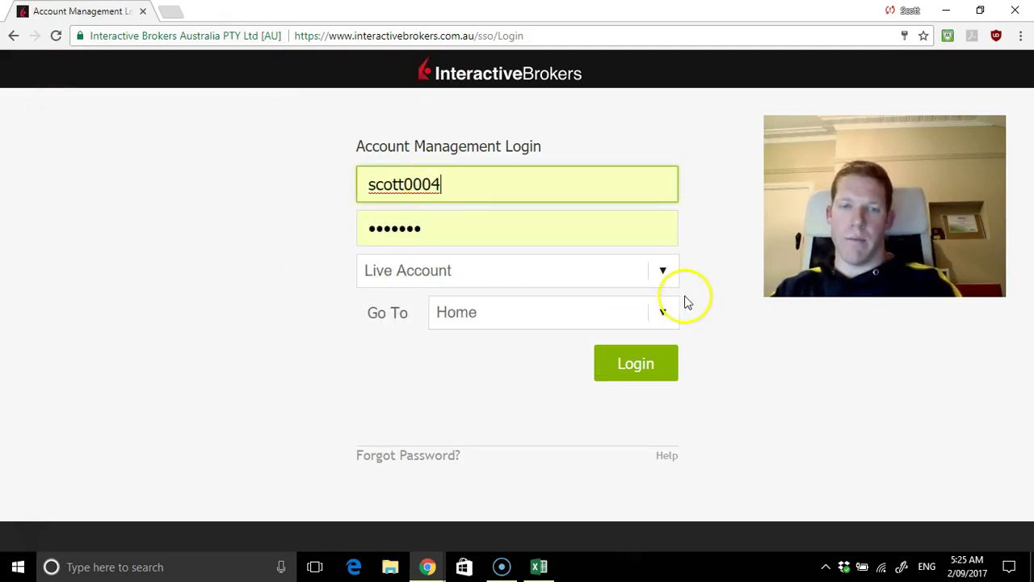
click(664, 270)
click(603, 317)
click(603, 321)
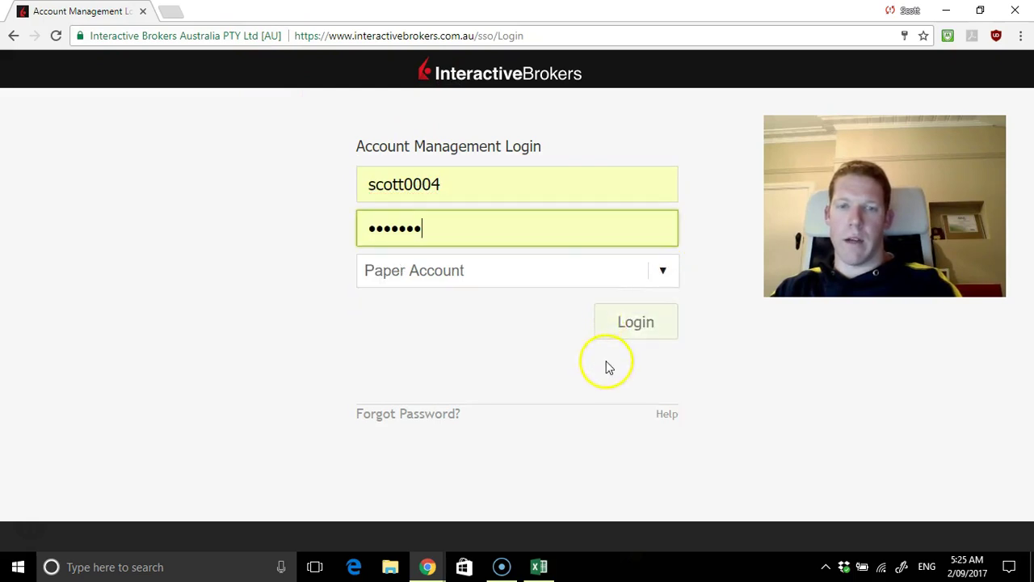
click(628, 332)
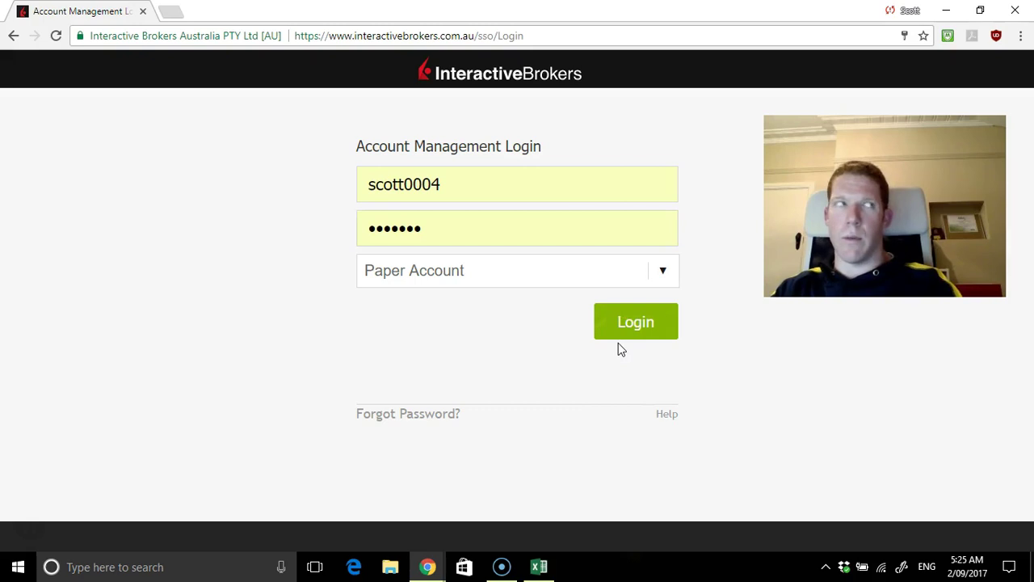
click(607, 367)
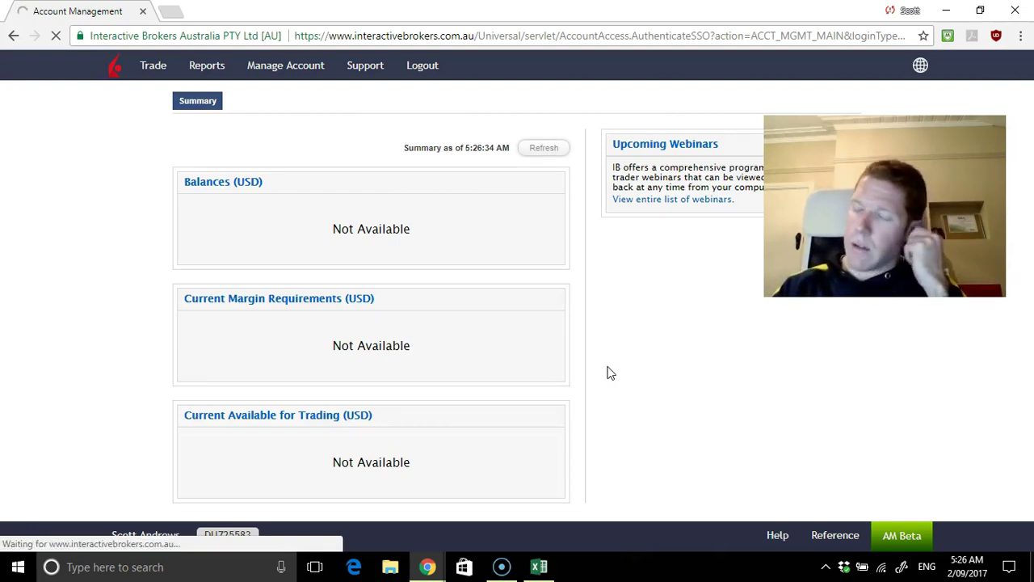
- Open the Activity Statements page from the account's activity reports
click(161, 73)
click(200, 75)
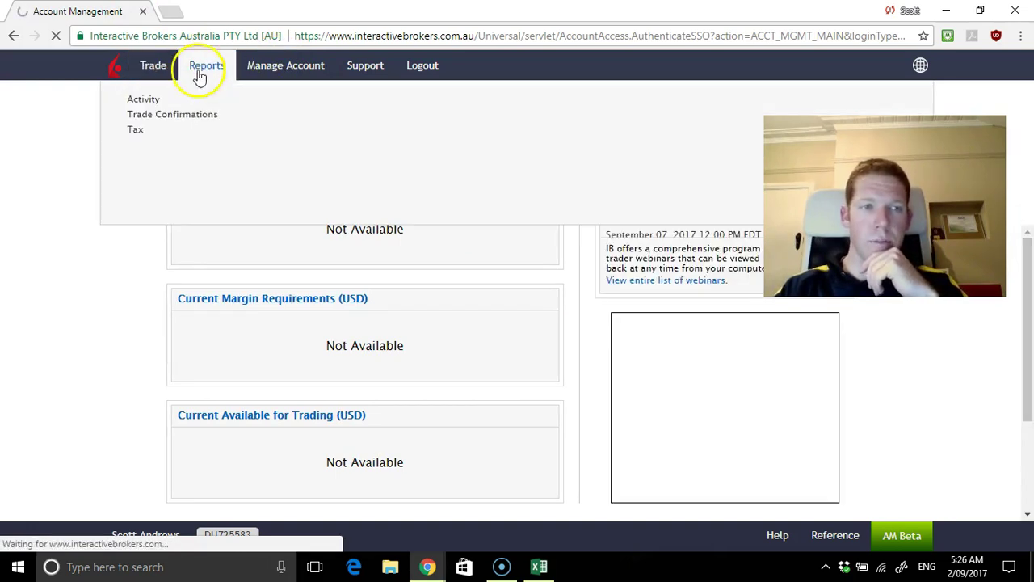
click(145, 99)
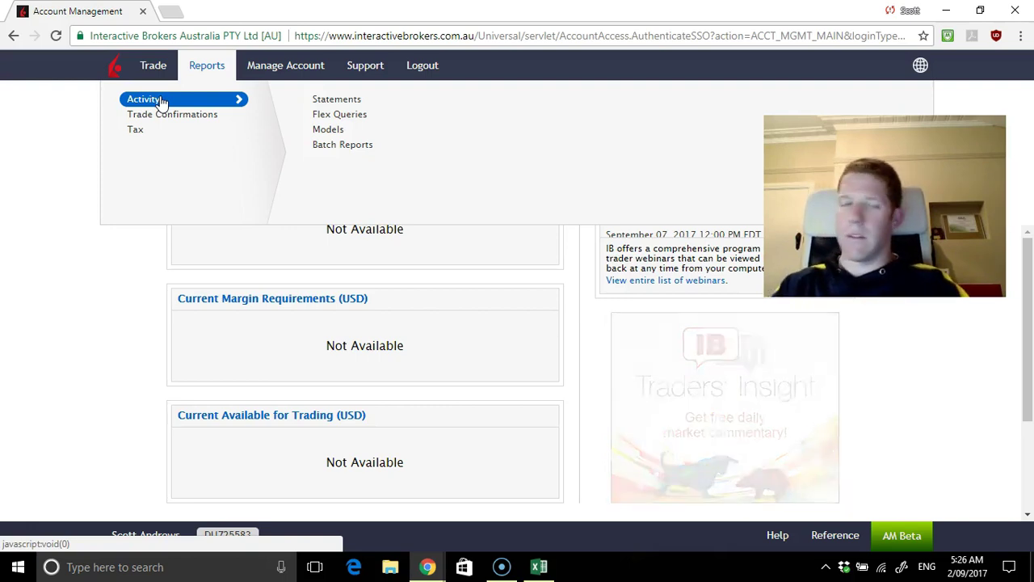
click(331, 98)
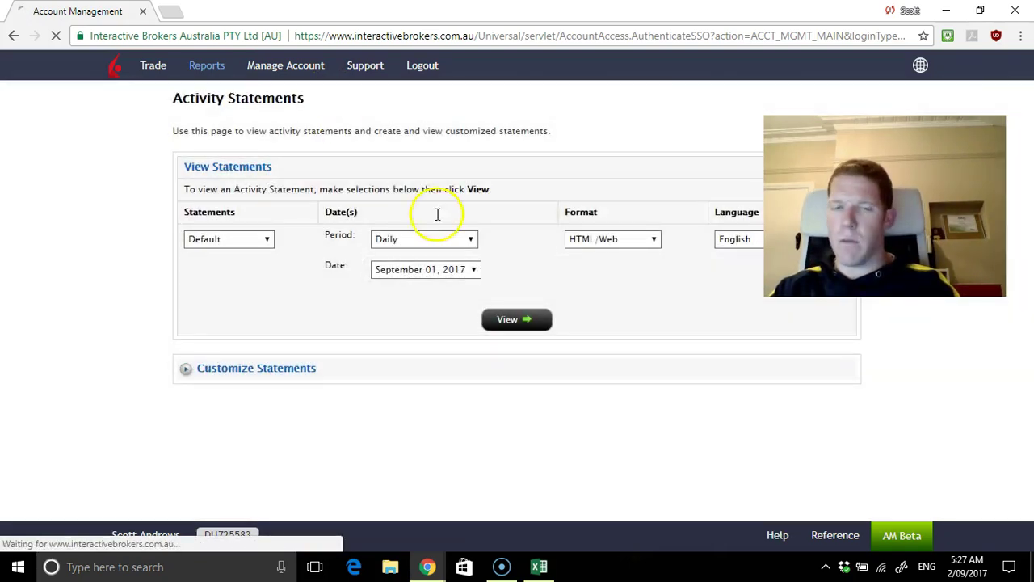
- Request the Year to Date activity statement for 2017, then close it and return to the All trades taken workbook
click(468, 238)
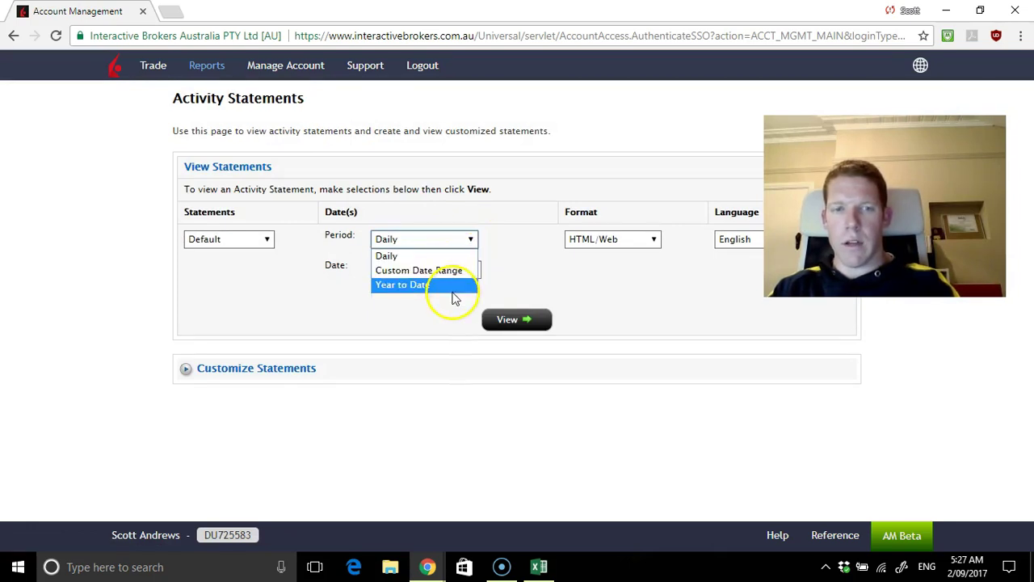
click(452, 285)
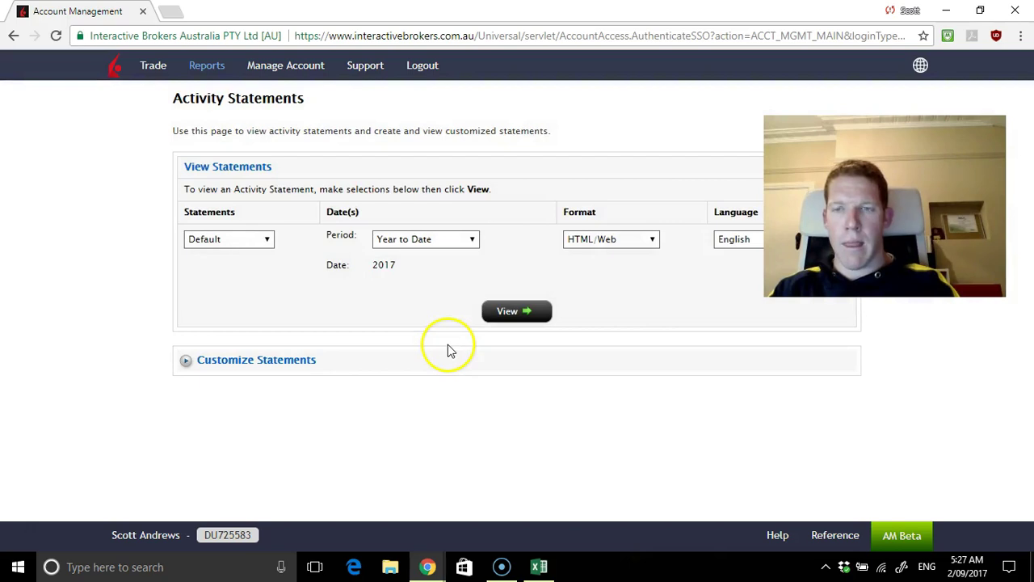
click(493, 313)
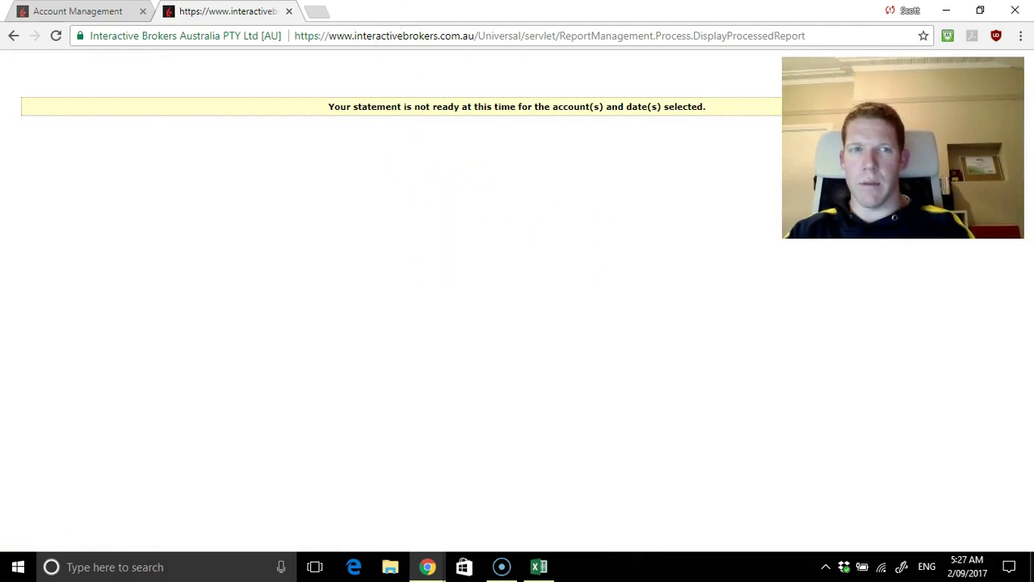
click(289, 11)
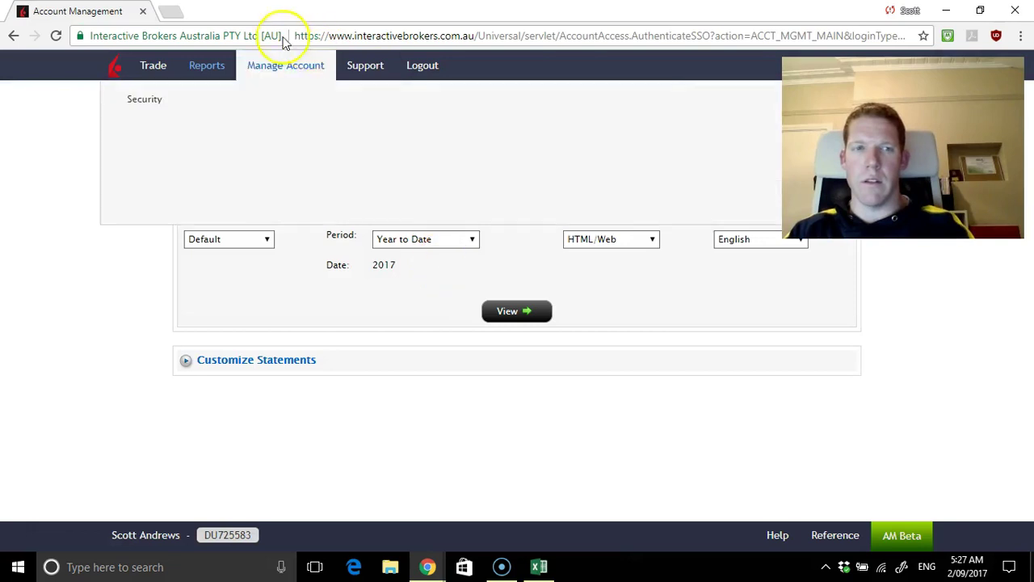
click(155, 11)
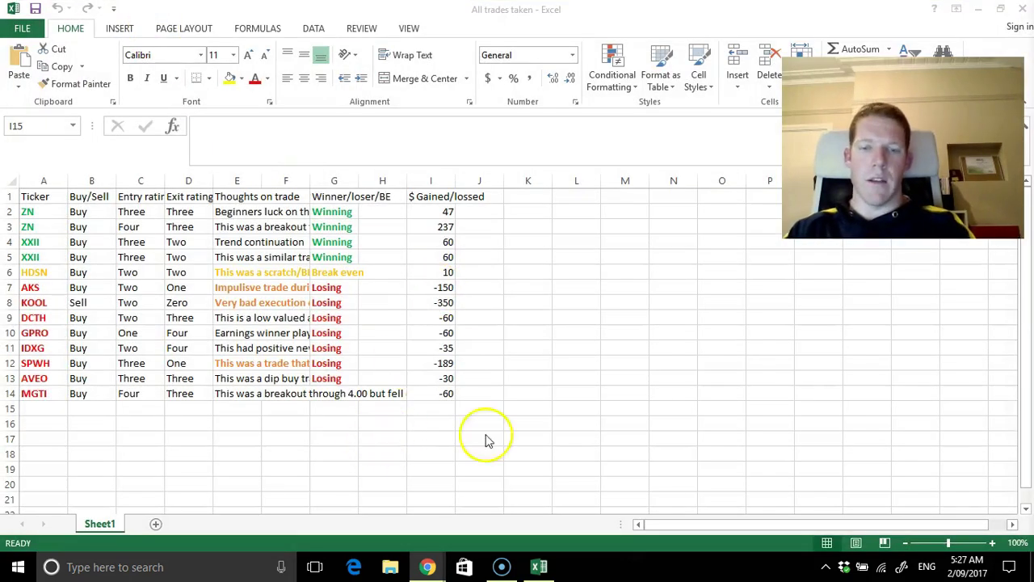
- Search Windows for "cal", open Calculator and place its window beside the trades table
click(18, 566)
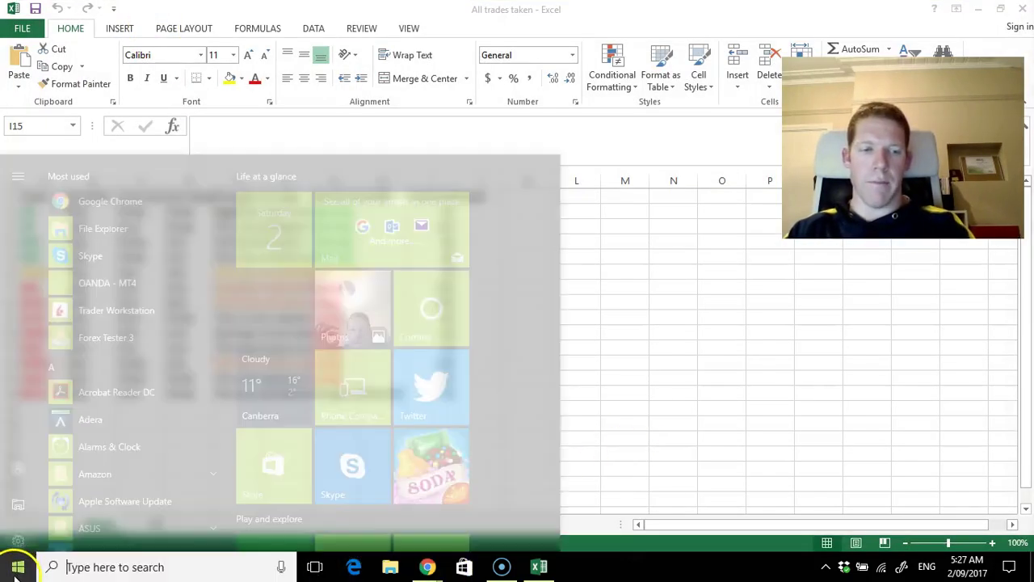
text(cal)
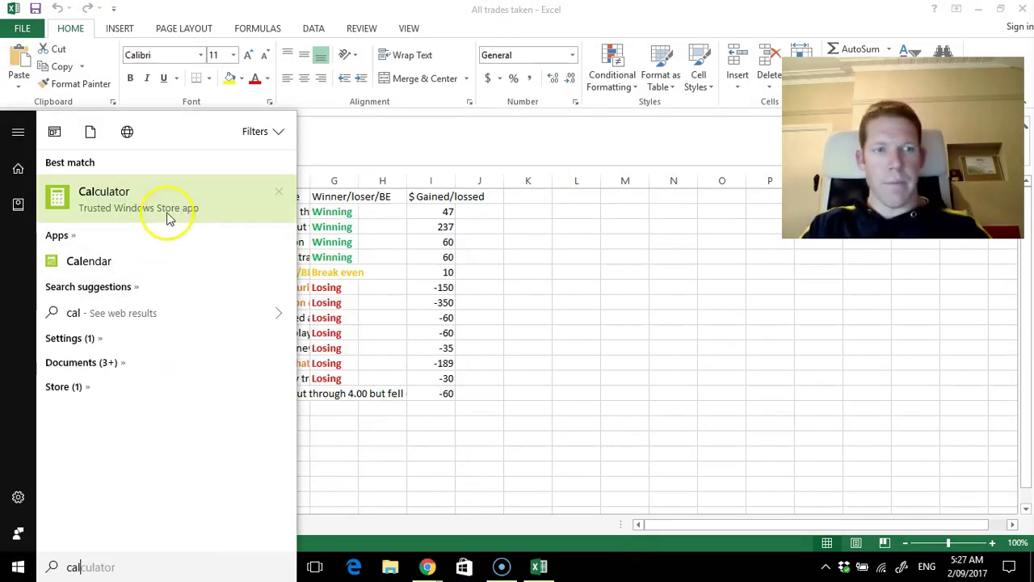
click(170, 218)
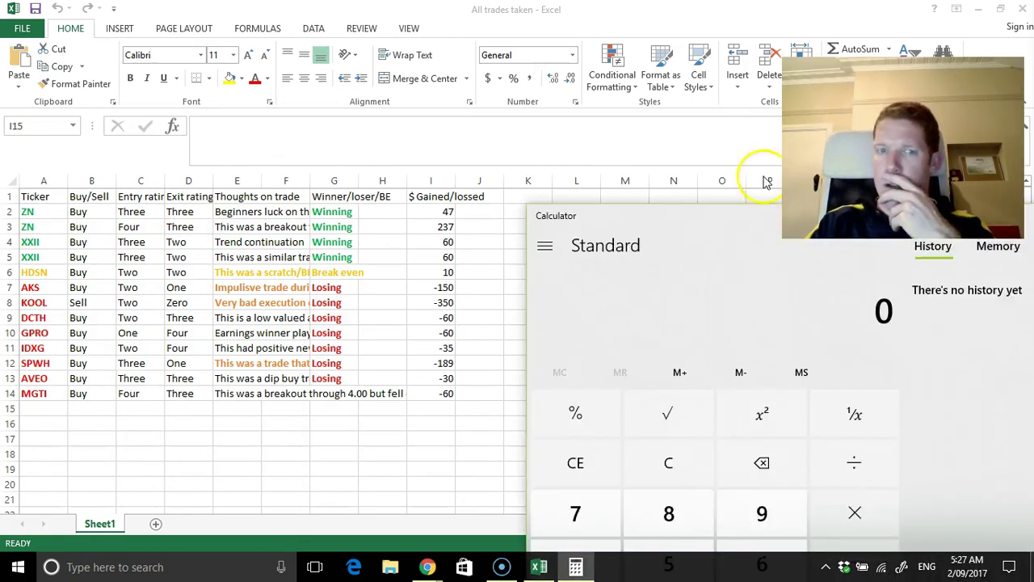
drag(772, 236, 732, 97)
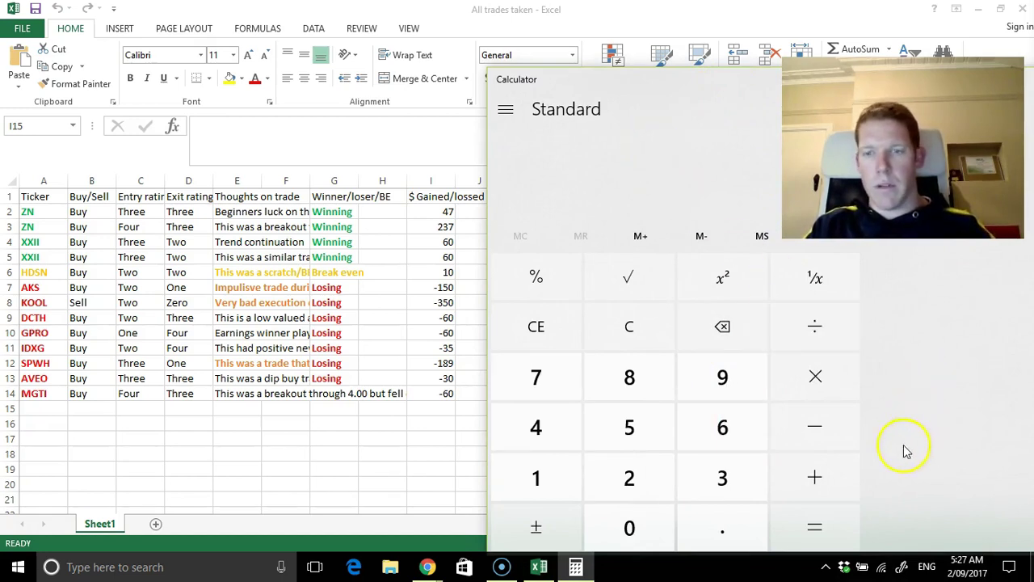
- Add up the positive amounts from the $ Gained/lossed column in Calculator, starting with 47 + 237
click(814, 489)
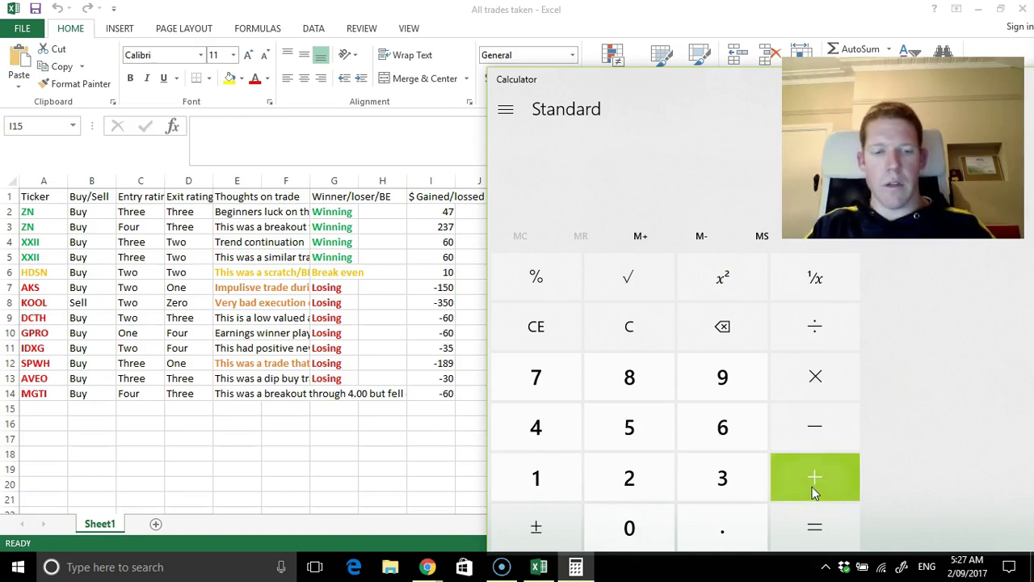
click(814, 489)
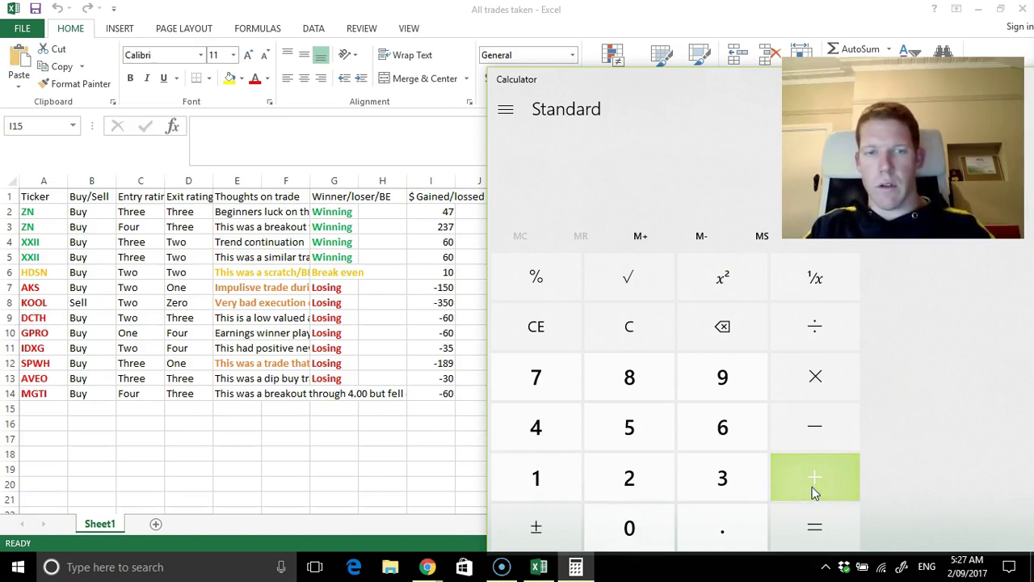
click(814, 489)
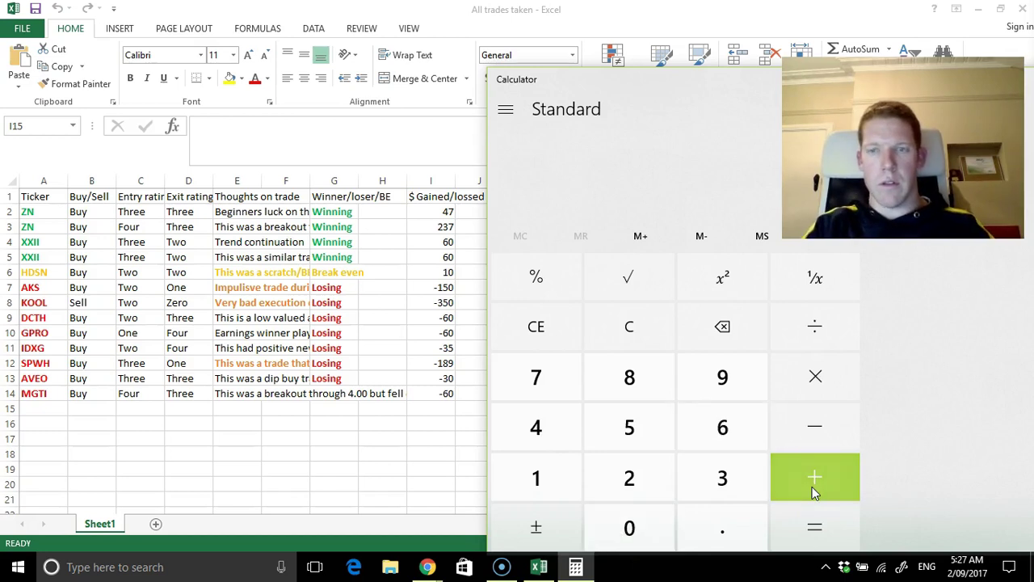
click(792, 496)
key(6)
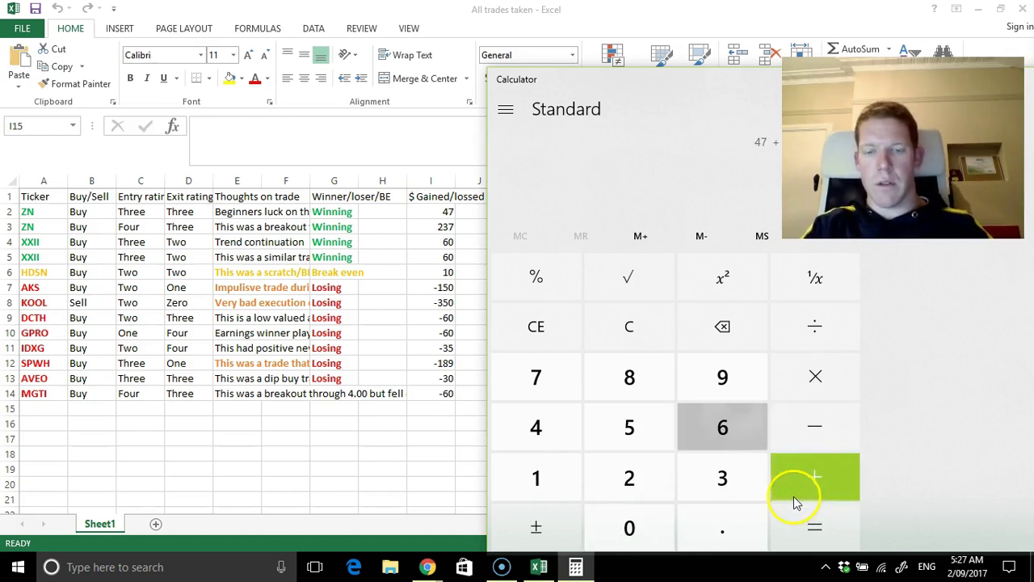
click(791, 499)
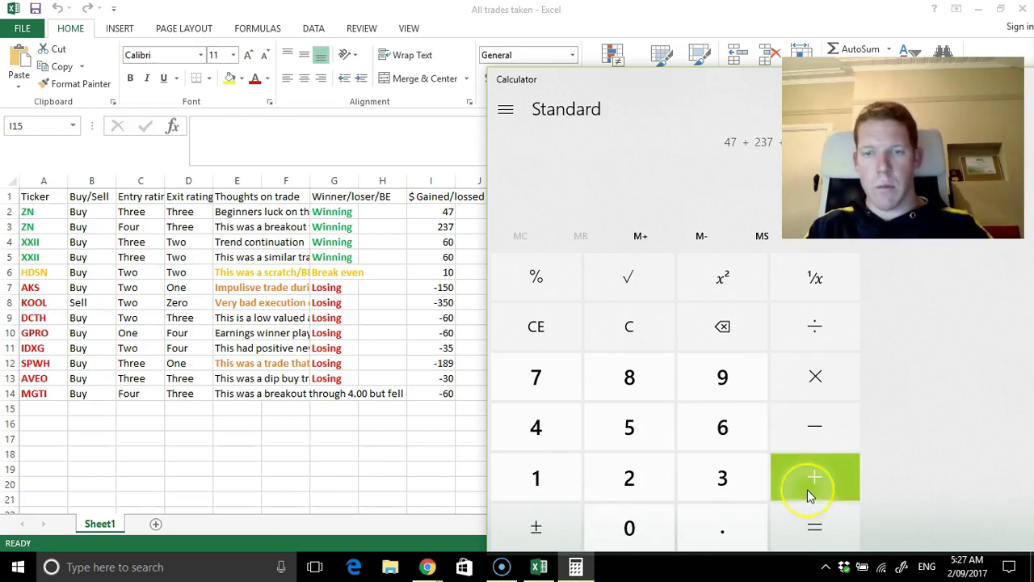
key(1)
key(Return)
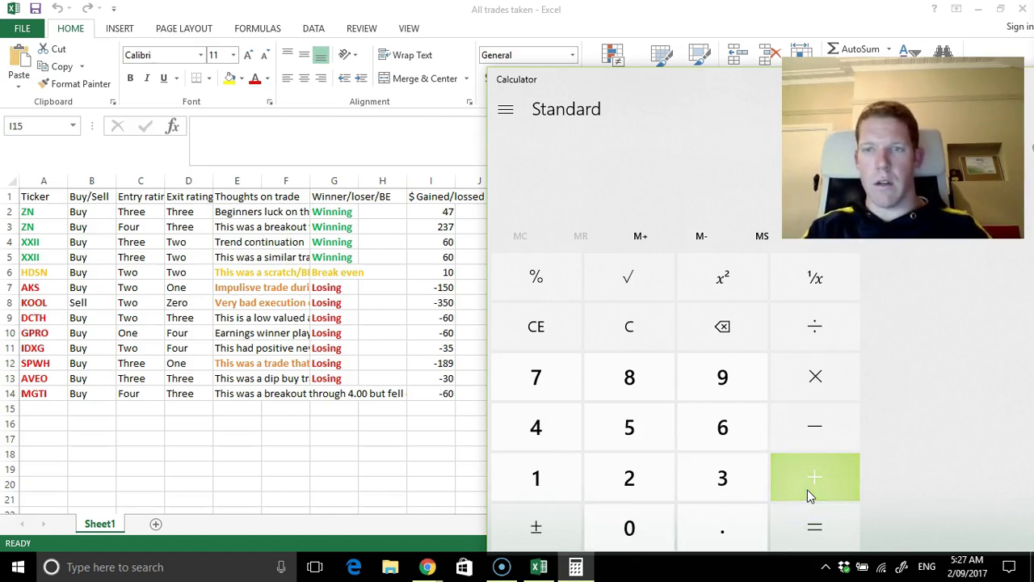
- Clear the calculator and add up the losing trades' amounts as positive numbers, starting with 150 + 350 + 60 + 60 + 35
click(630, 327)
click(635, 333)
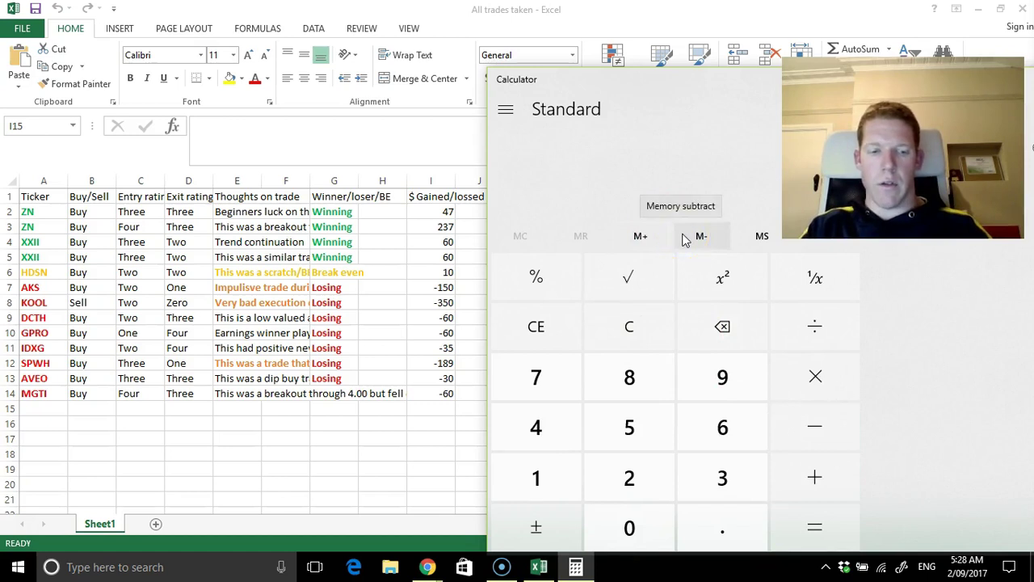
click(830, 475)
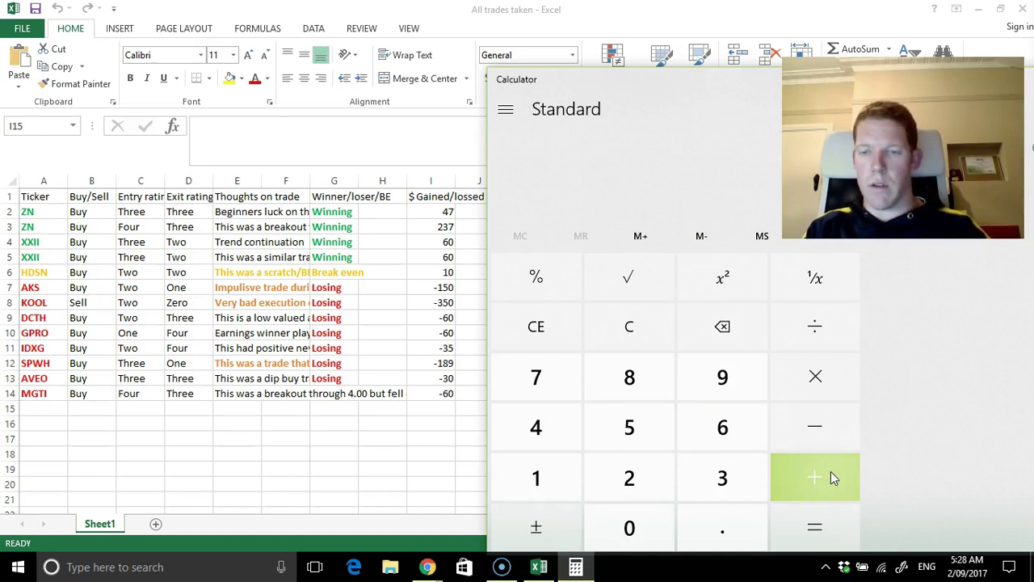
click(830, 476)
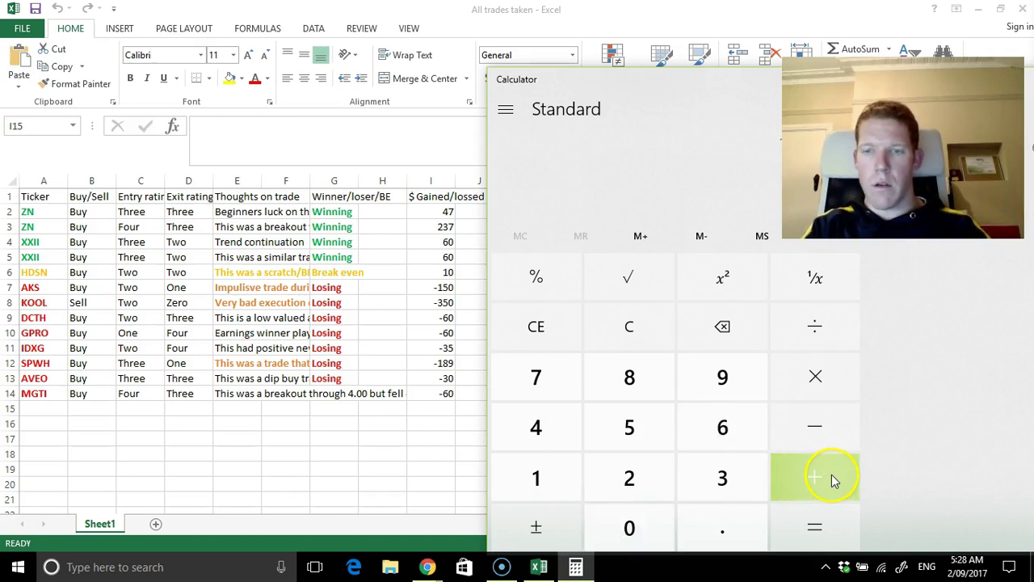
click(835, 482)
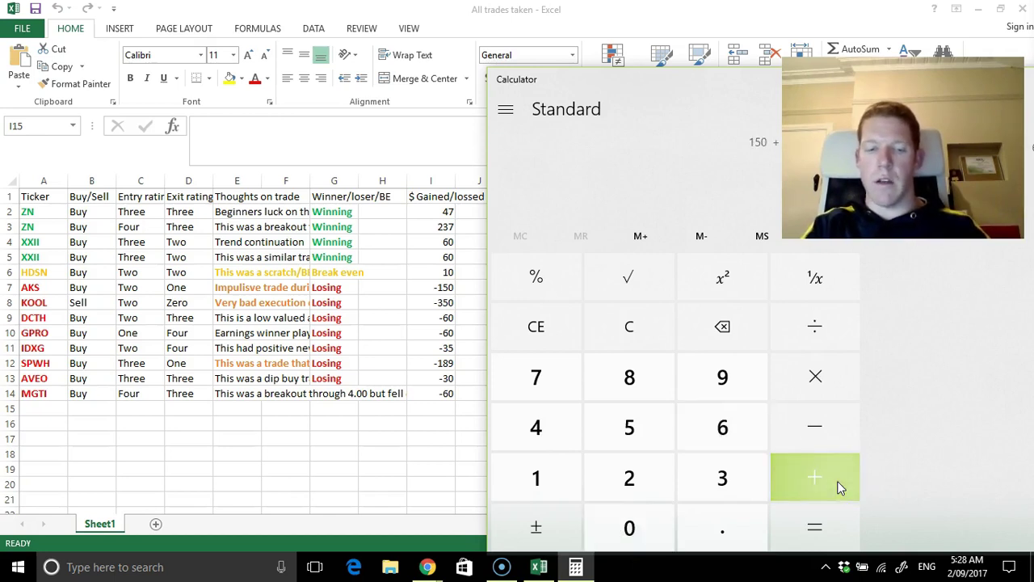
text(0)
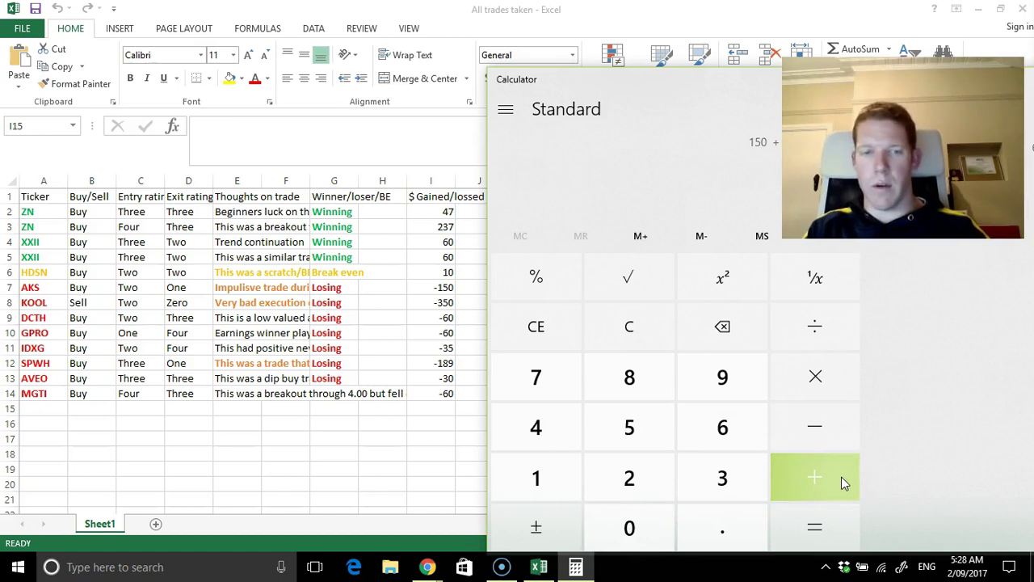
click(841, 476)
text(5)
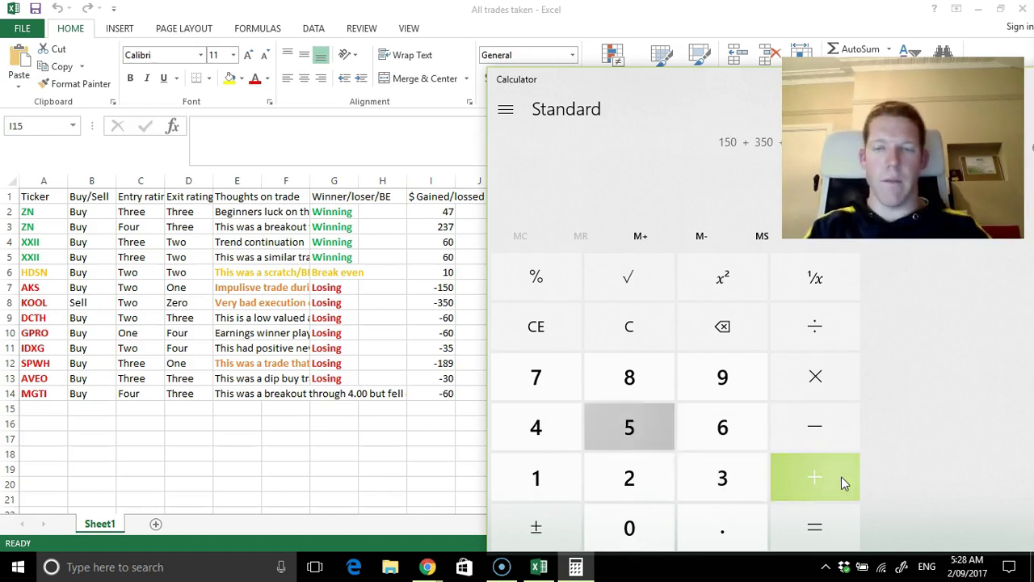
click(841, 477)
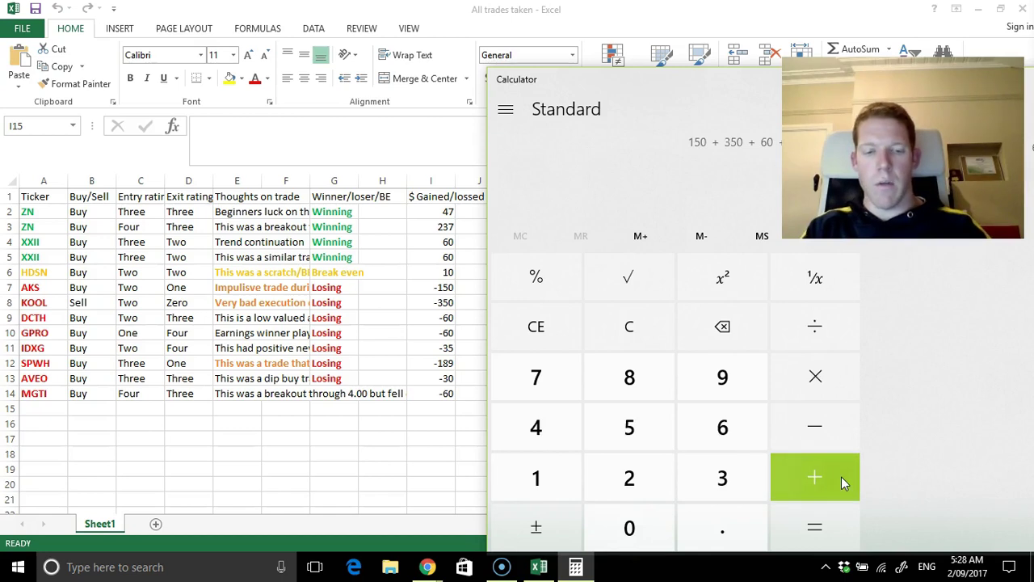
text(18)
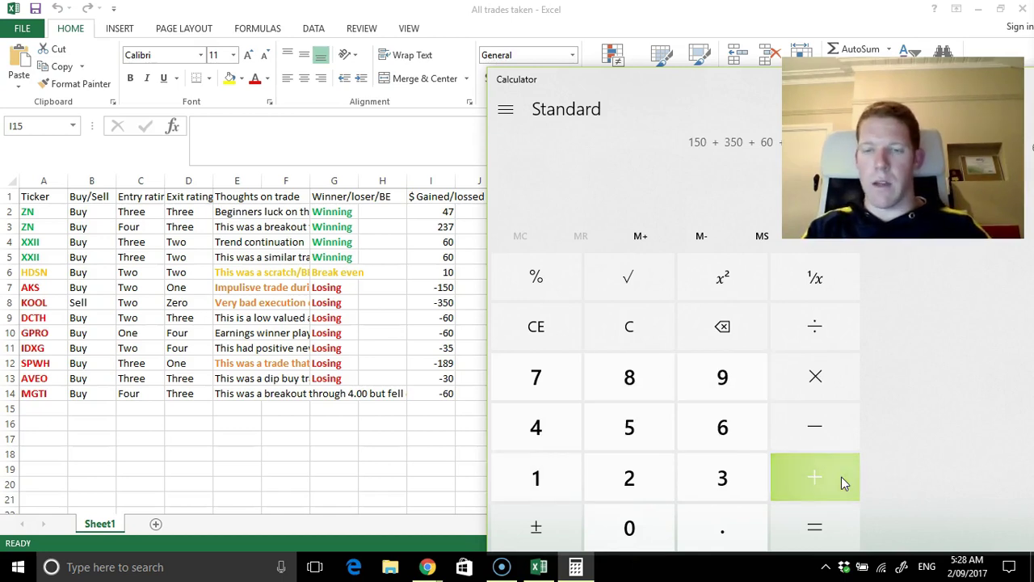
click(841, 476)
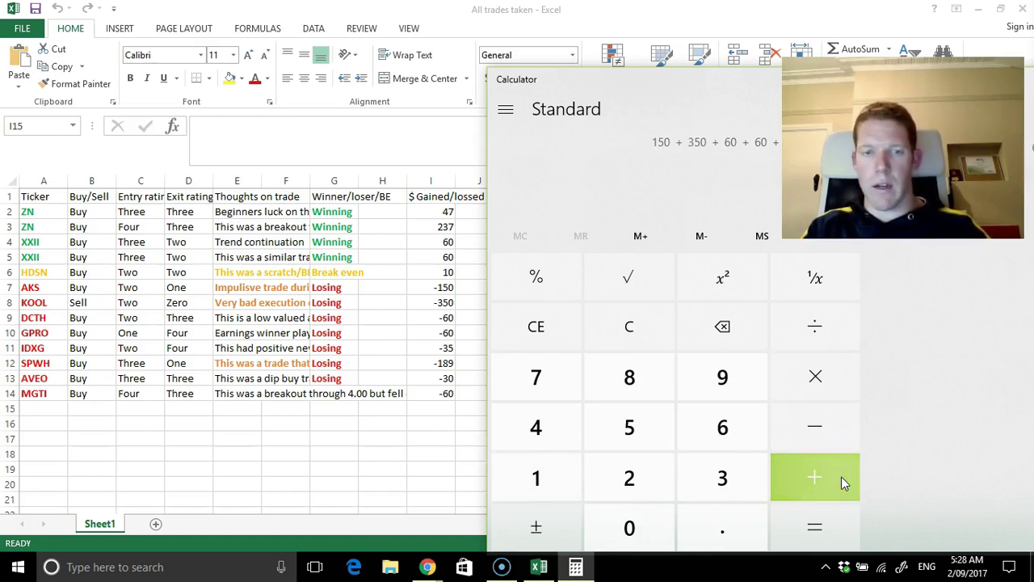
text(35)
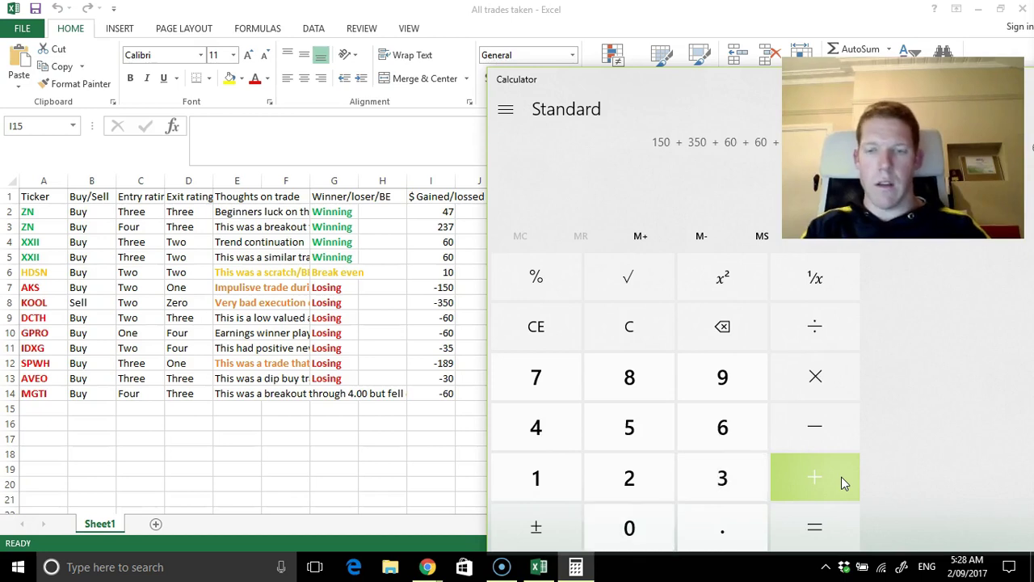
click(842, 470)
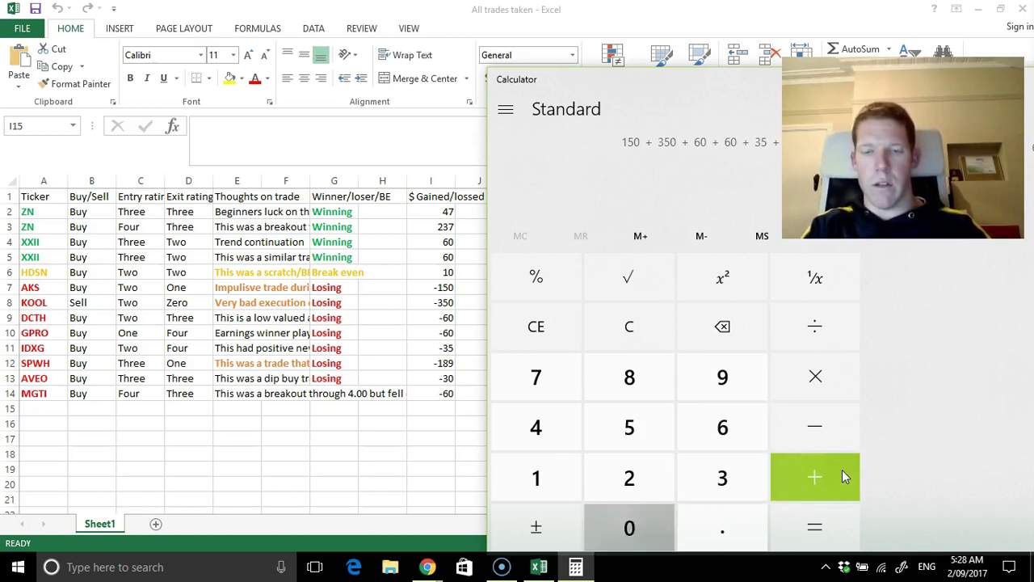
text(0)
key(Return)
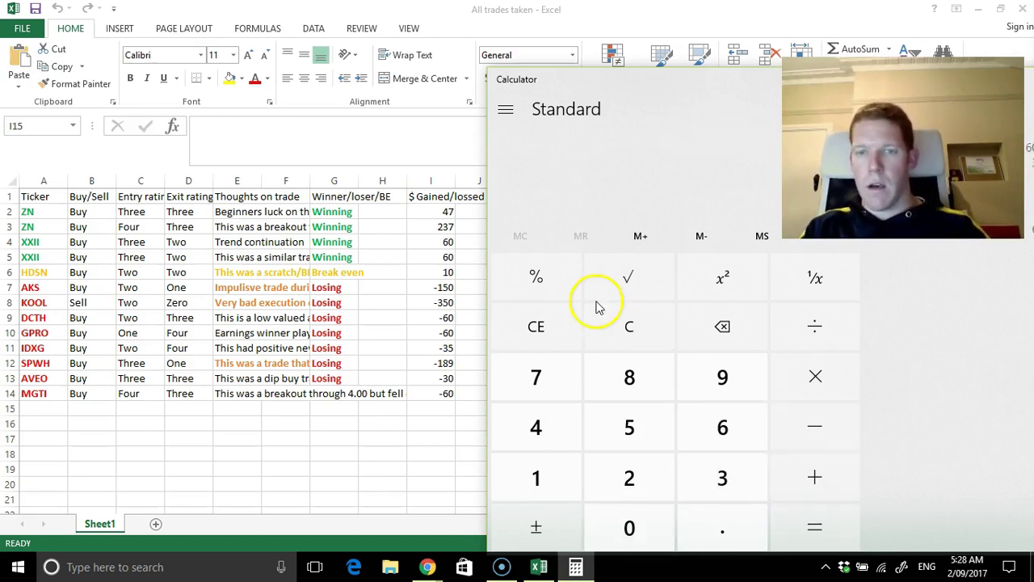
- Subtract the 414 of gains from the losing trades' total in Calculator and move its window to expose the result and history
click(815, 449)
text(41)
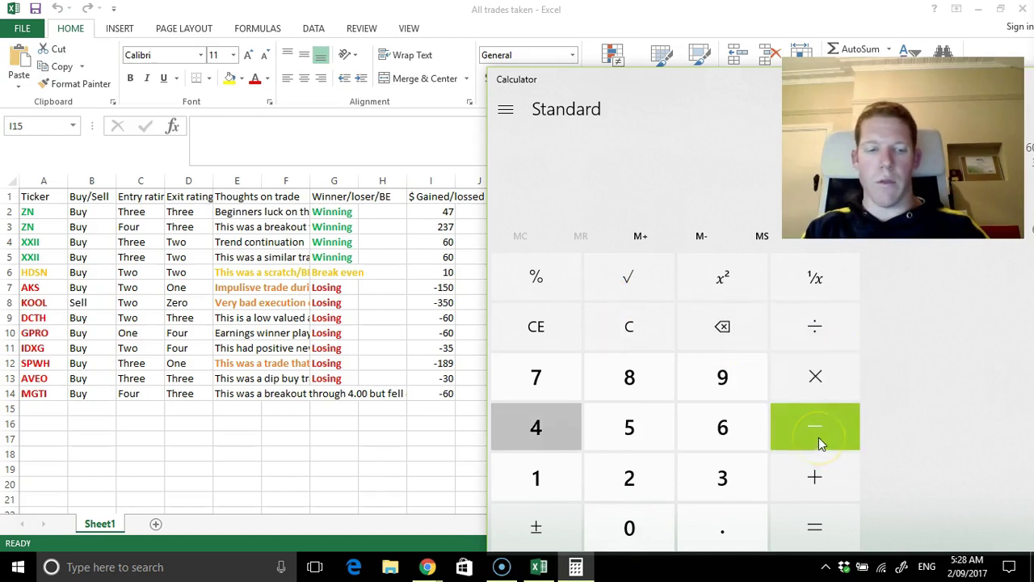
key(Return)
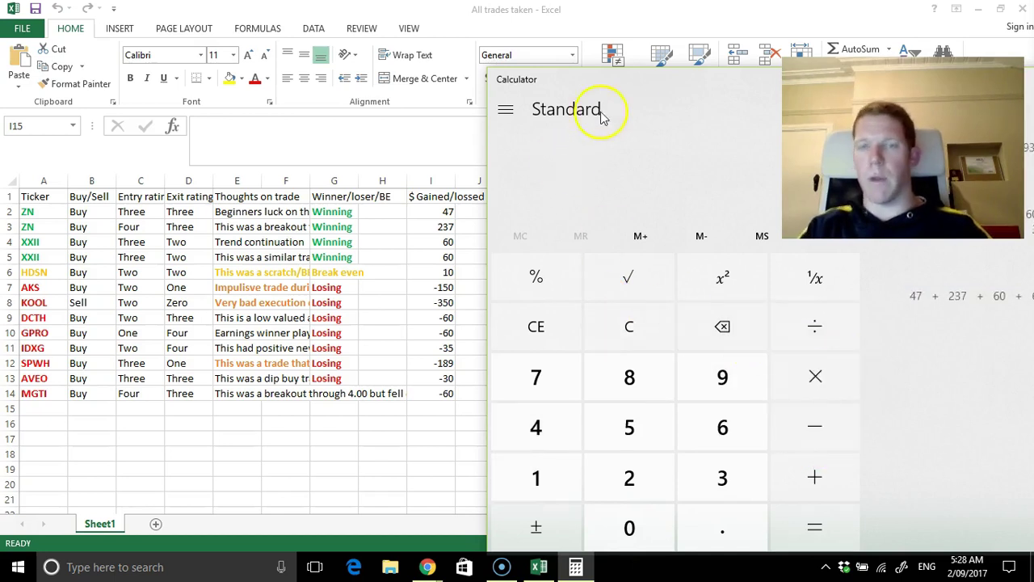
drag(651, 86, 375, 146)
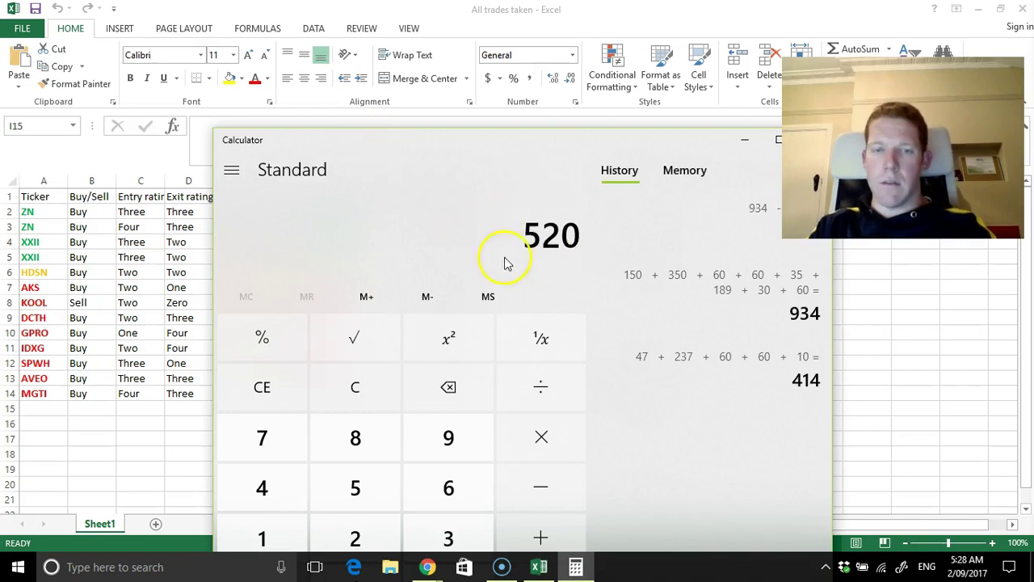
drag(522, 150, 396, 189)
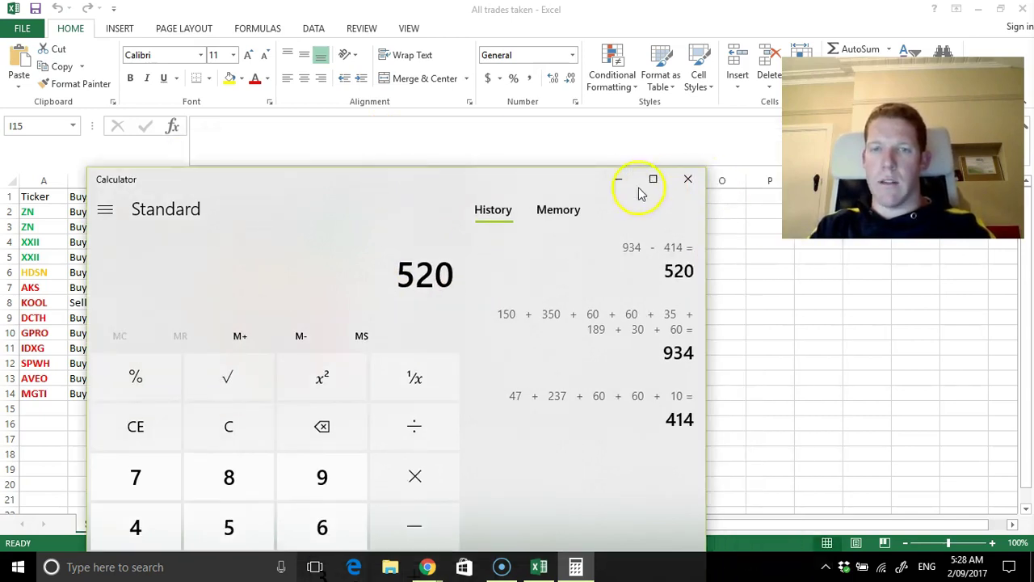
- Clear the calculator's current result, review the calculation history again and close Calculator
click(226, 428)
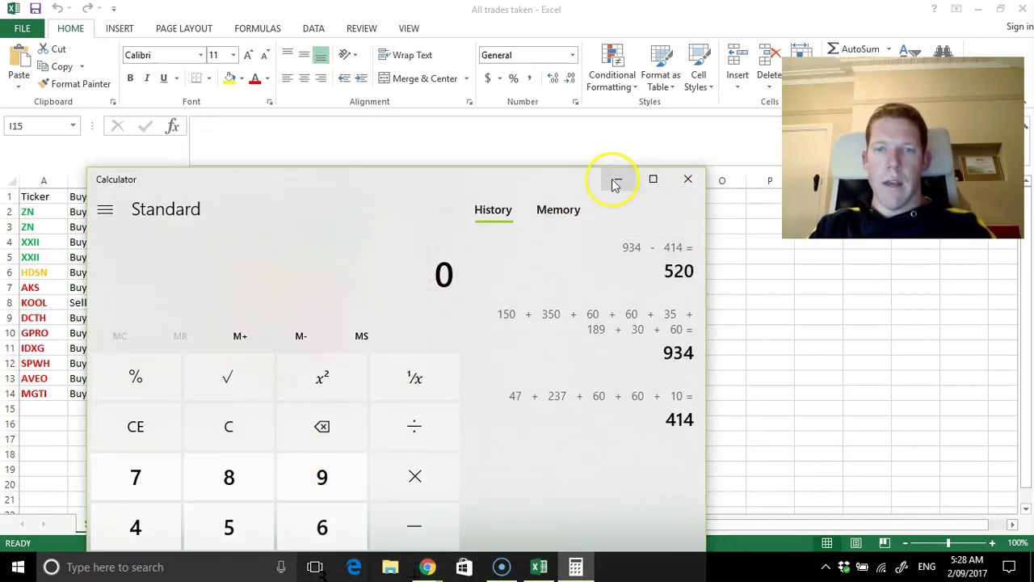
click(614, 179)
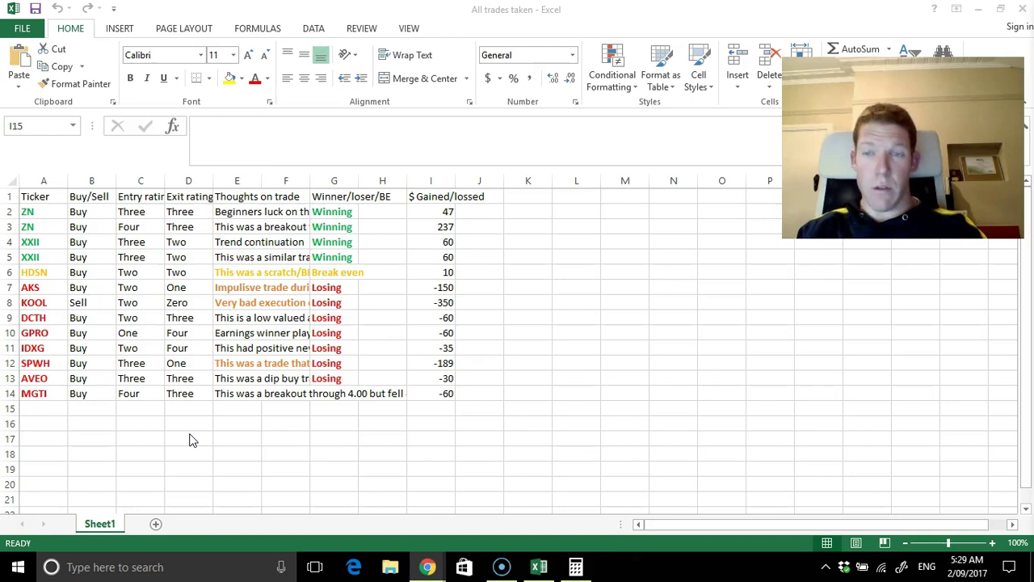
click(590, 565)
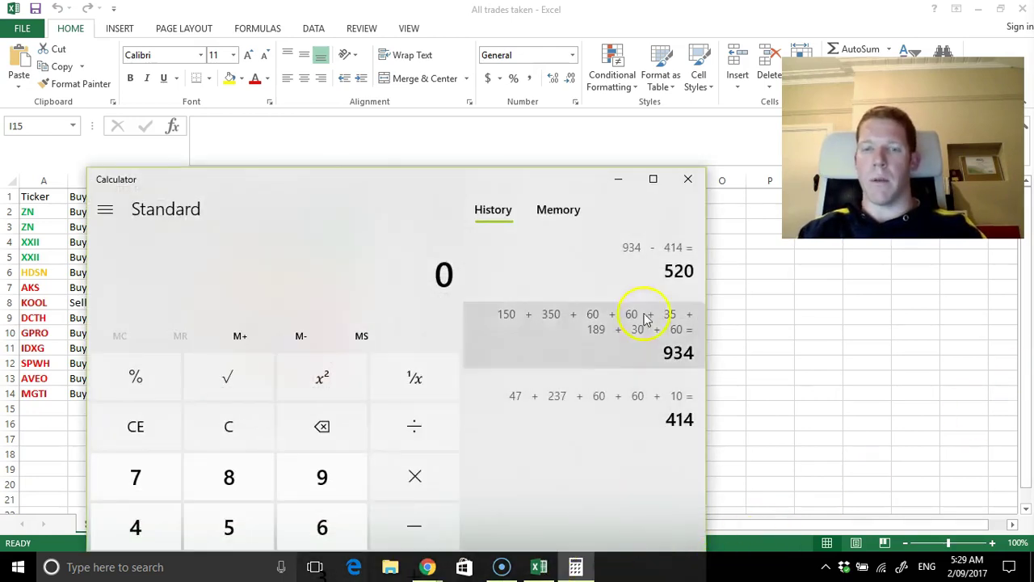
click(688, 179)
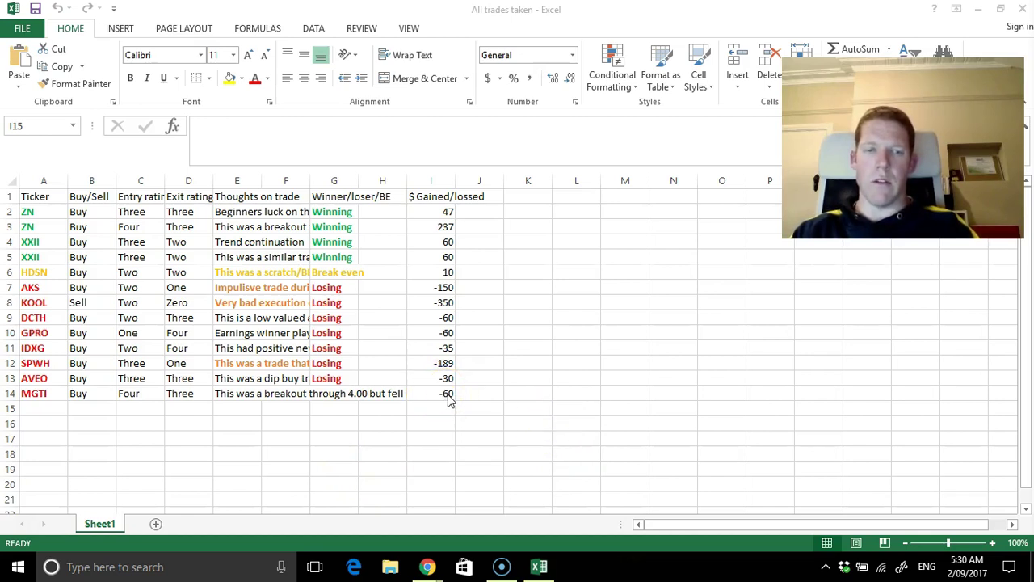
- Examine the MGTI trade's $ Gained/lossed amount and its full Thoughts on trade note in the trades table
click(434, 397)
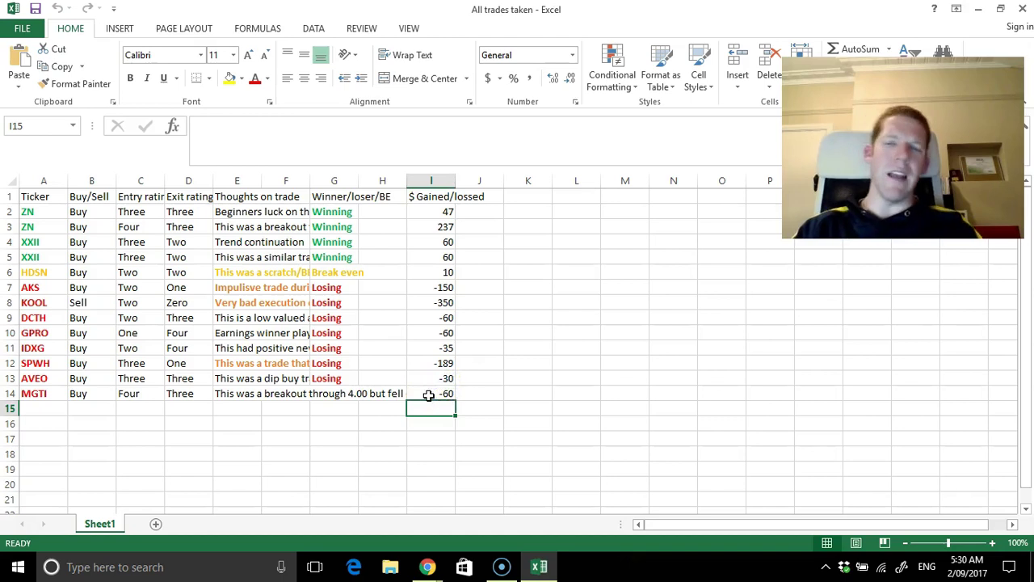
click(441, 394)
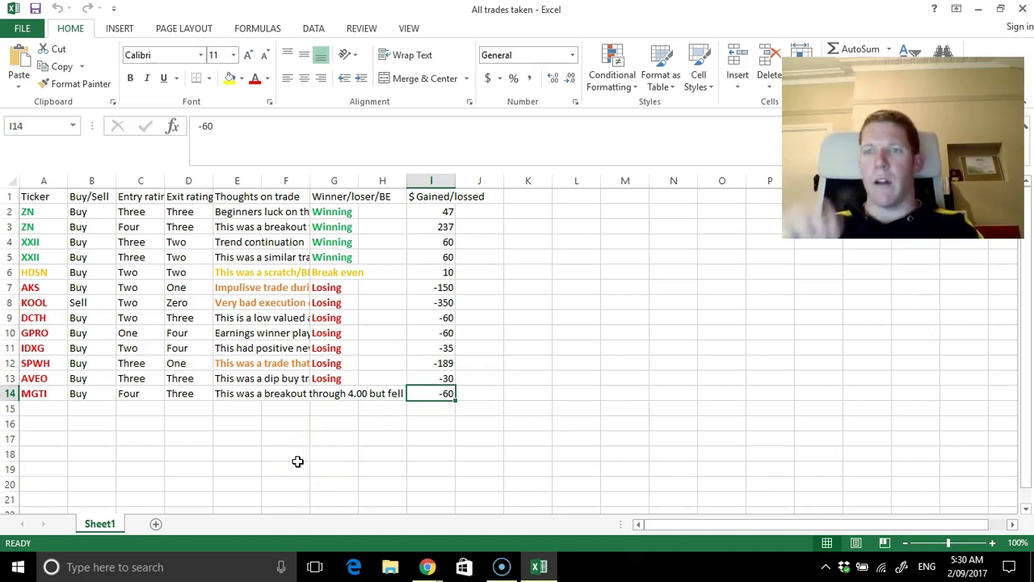
click(242, 396)
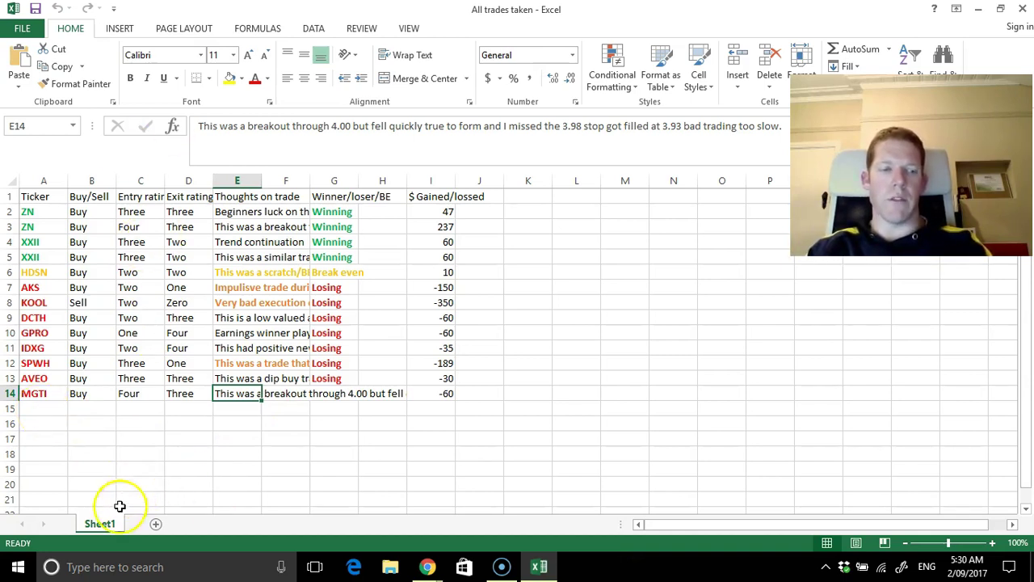
- Search Windows for "word", open Word 2013 and create a blank document
click(16, 569)
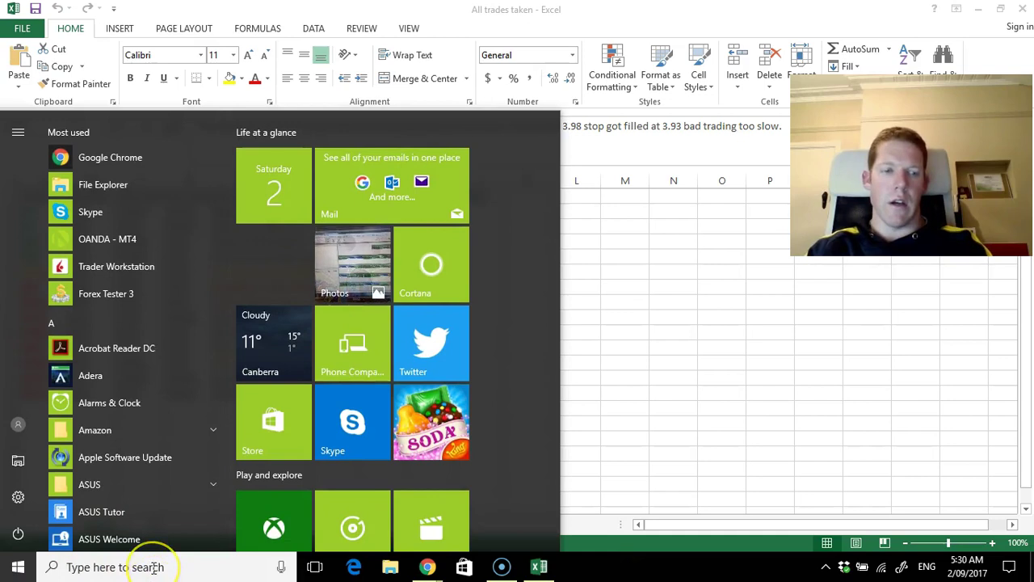
text(word)
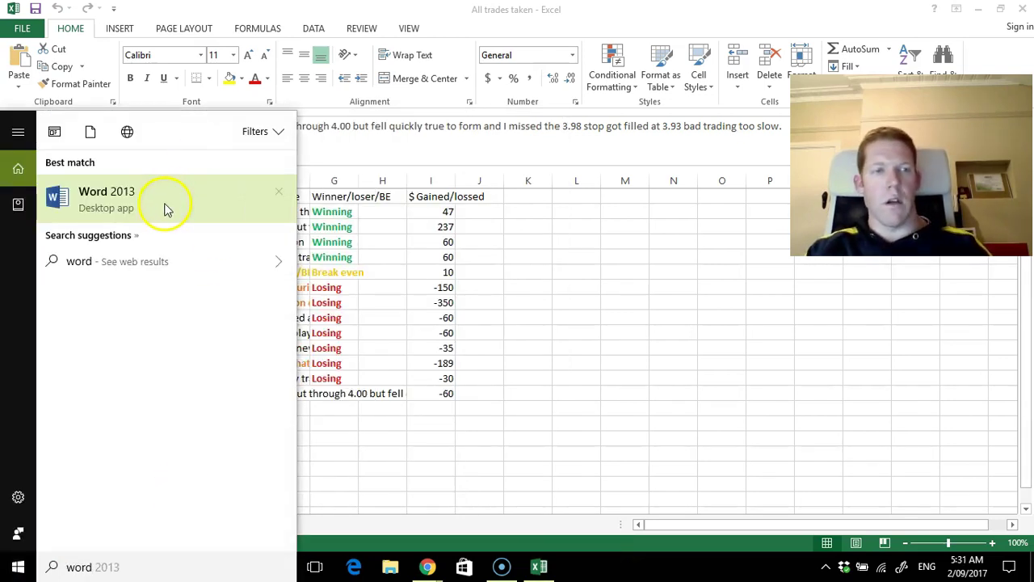
click(167, 208)
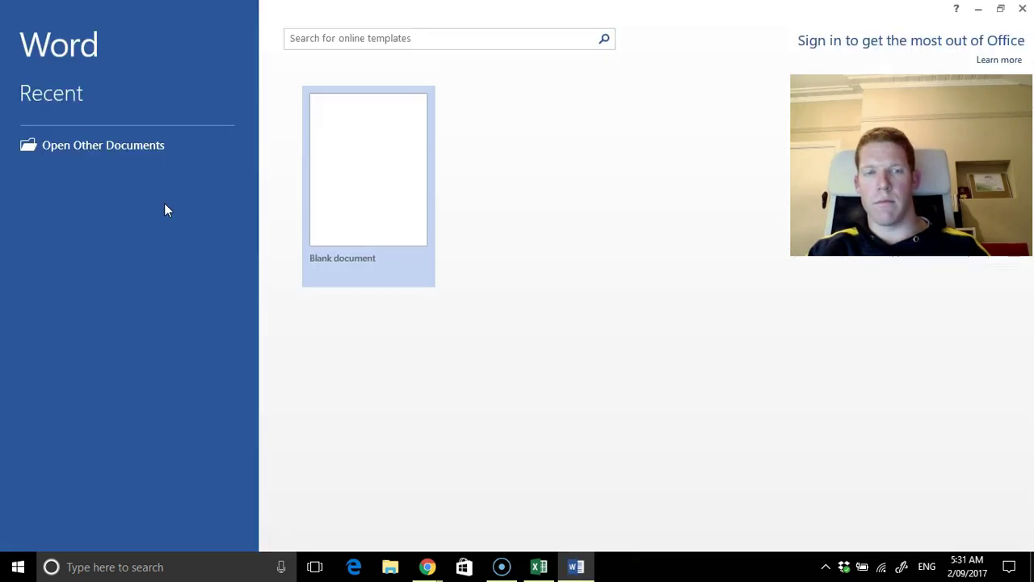
click(297, 208)
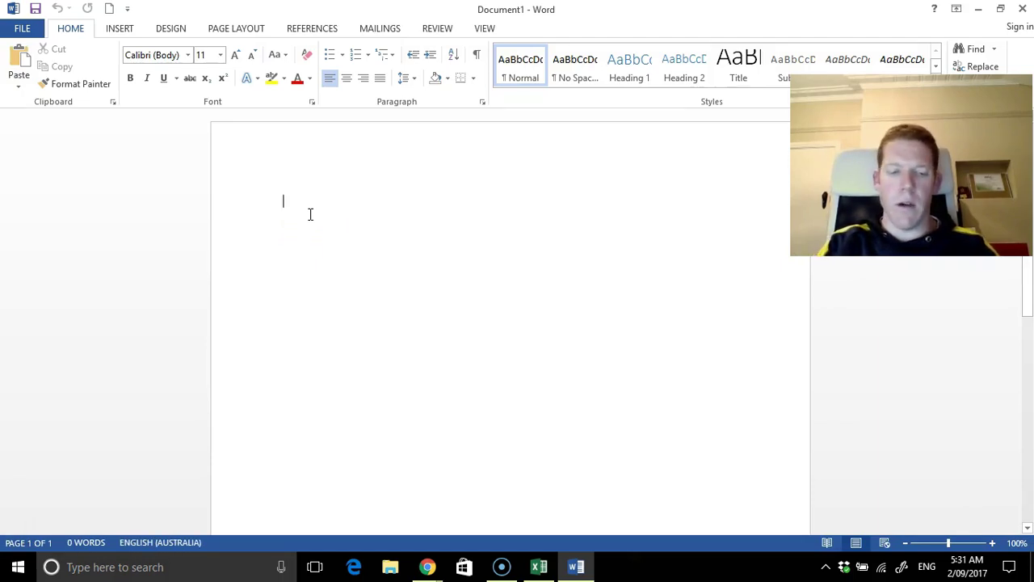
- Write the heading "Methods to avoid consistently losing money in trading stocks:" in the blank document
text(Metho)
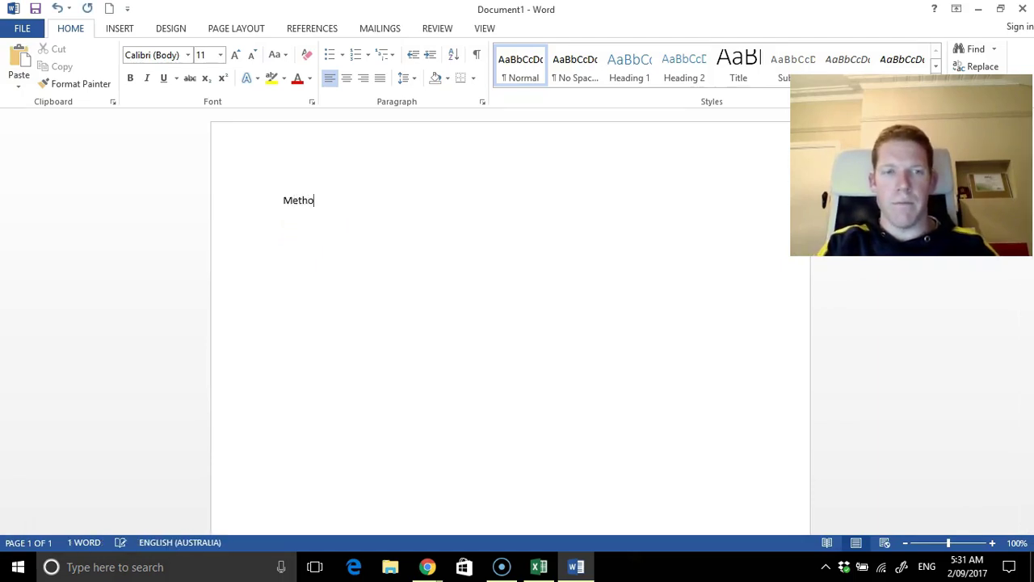
text(sds to )
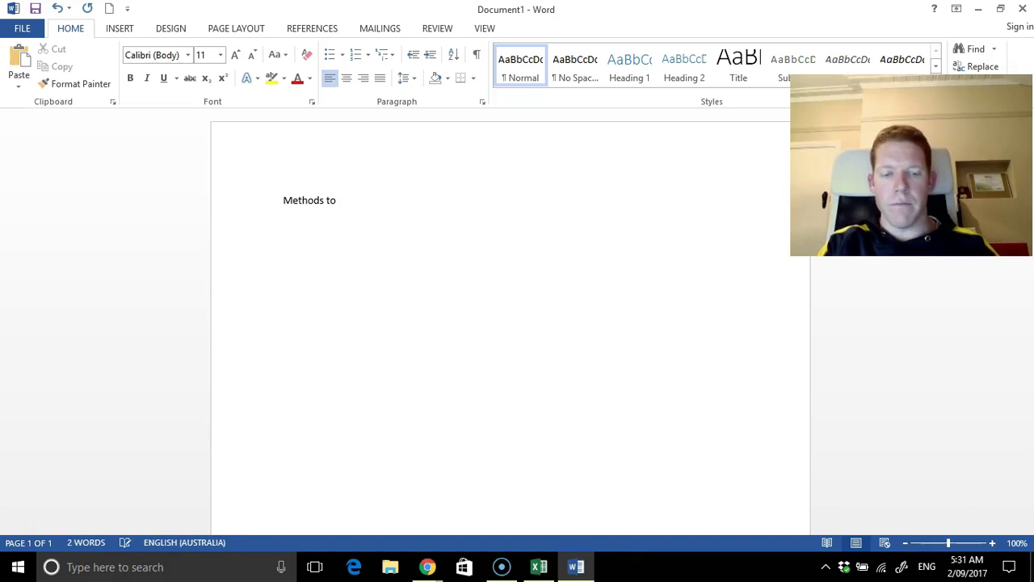
text(avoid backu)
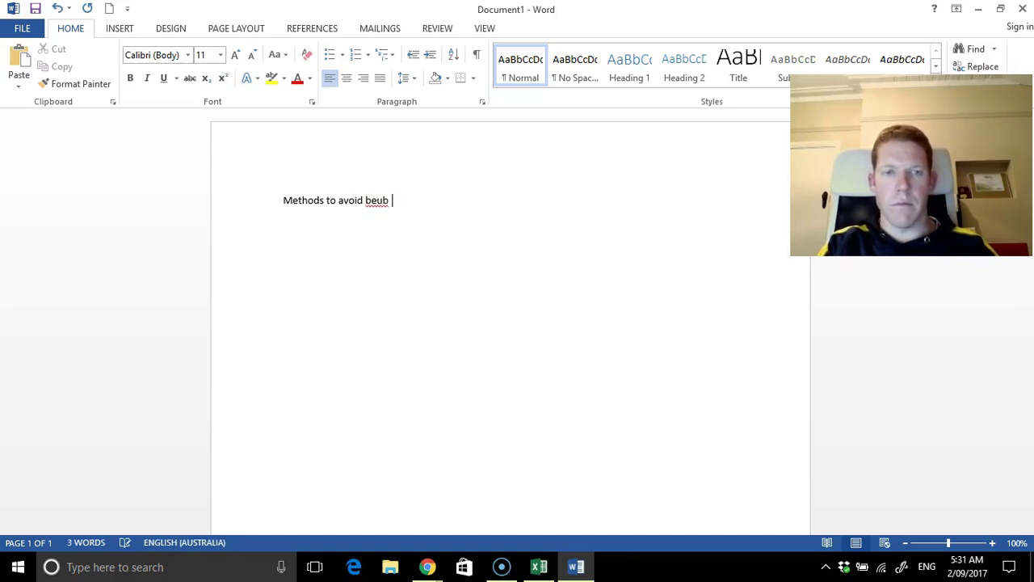
key(BackSpace)
key(BackSpace)
key(BackSpace)
key(BackSpace)
key(BackSpace)
text(consistently )
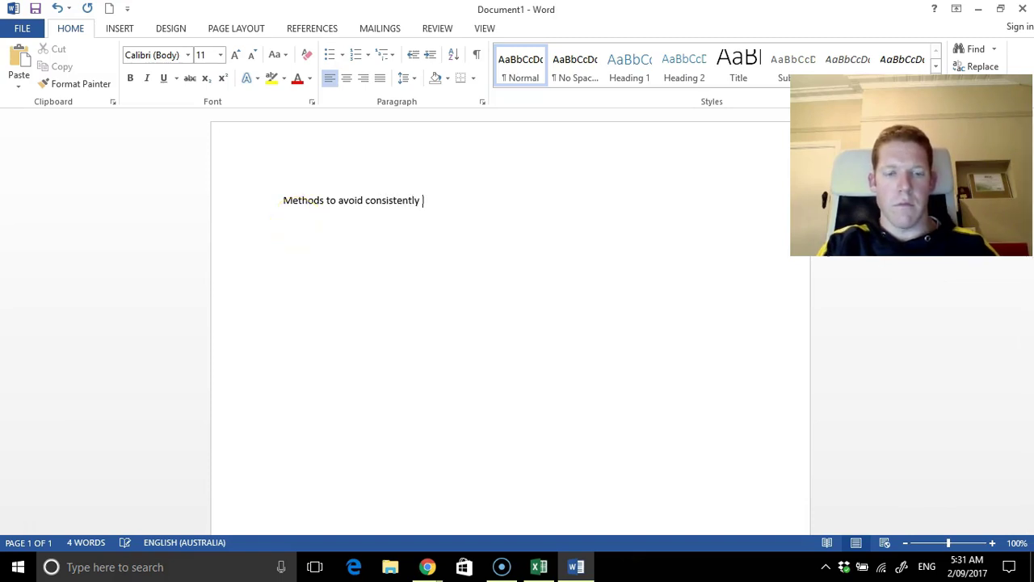
text(losing money in trad)
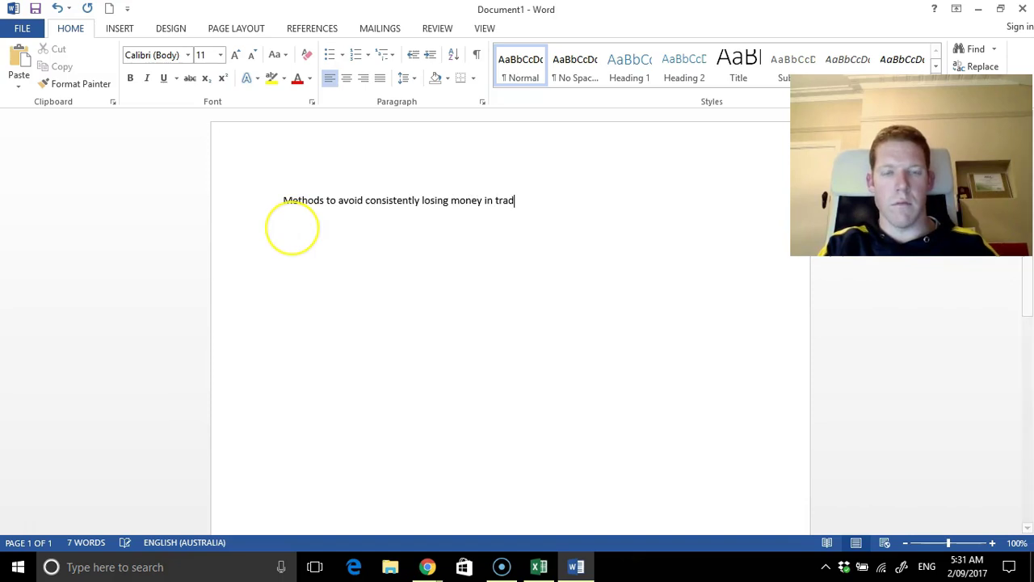
text(ing p)
text(tocks:)
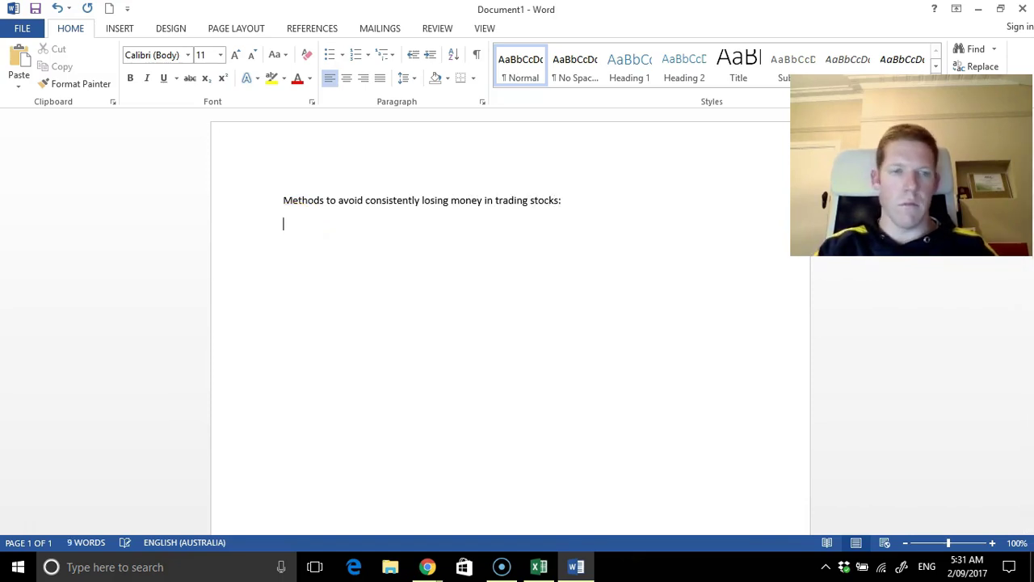
- Set the heading's font size to 24 and place the cursor below it
click(272, 195)
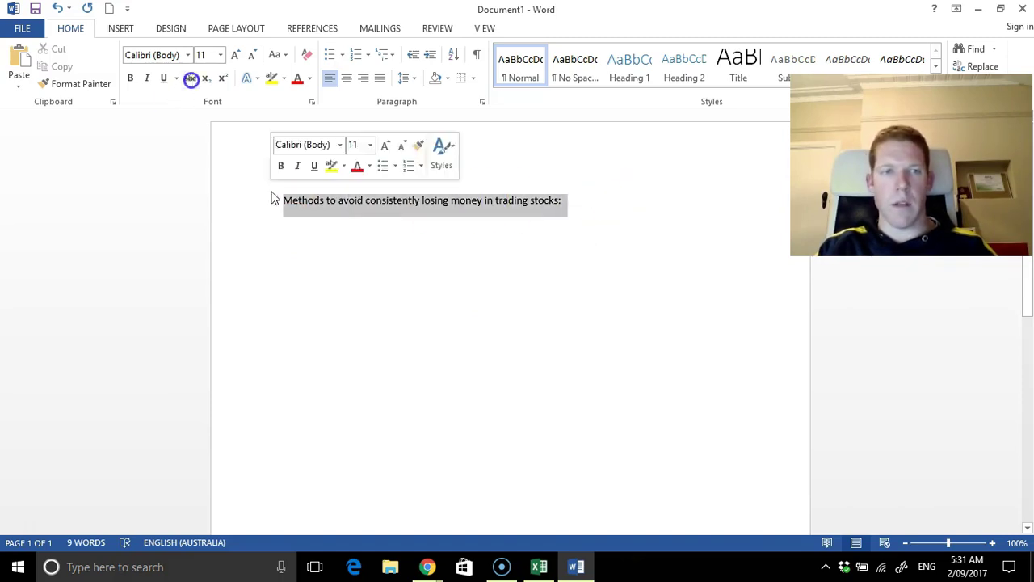
click(220, 55)
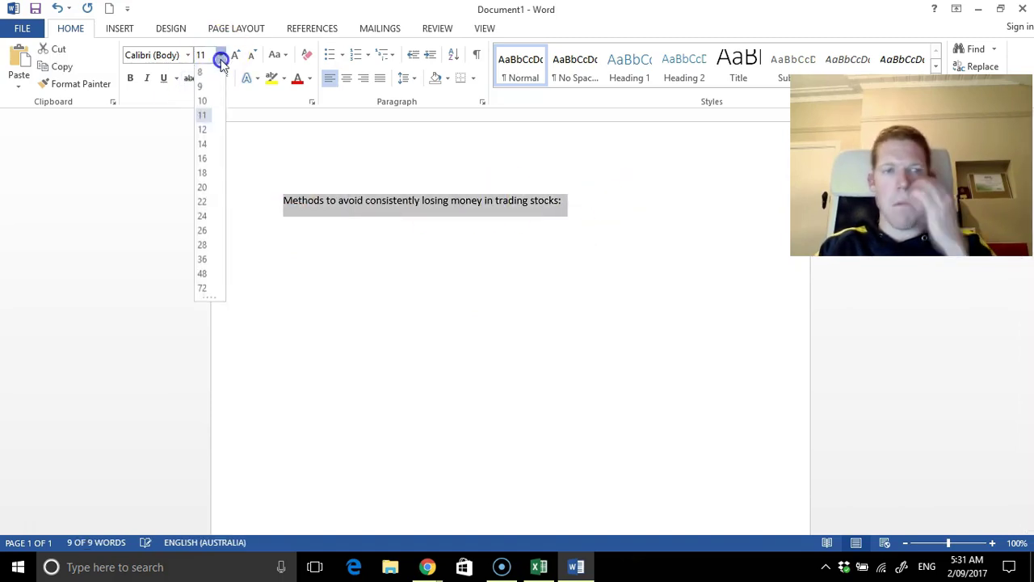
click(203, 217)
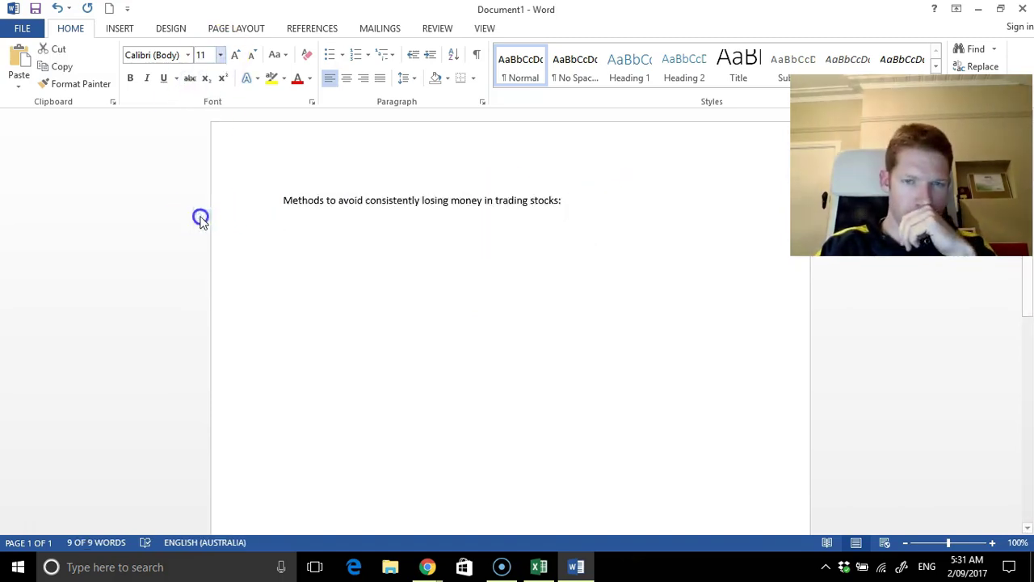
click(497, 257)
- Add the first point "1). Define my trading plan." on a new line beneath the heading
key(Return)
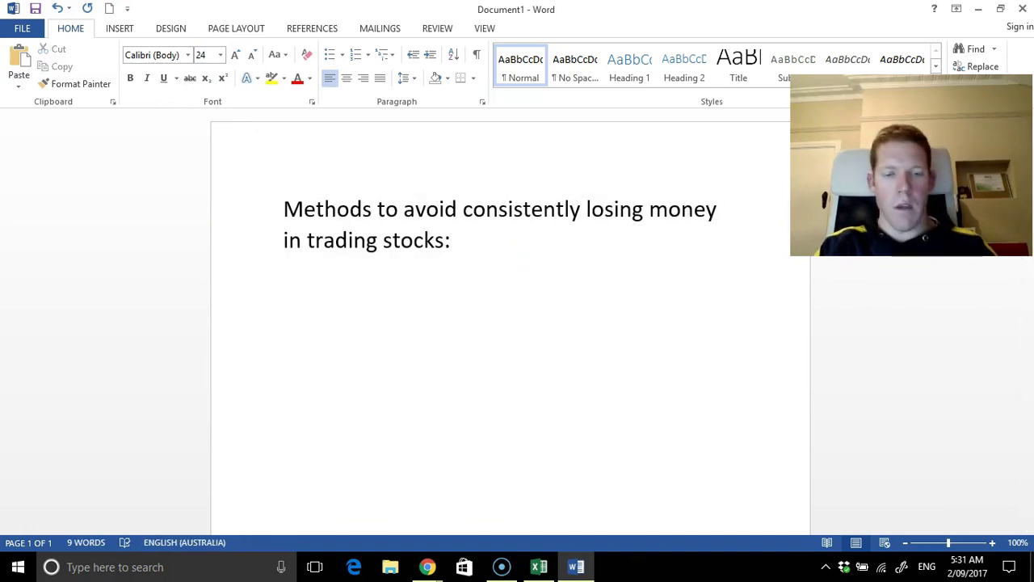
text(1))
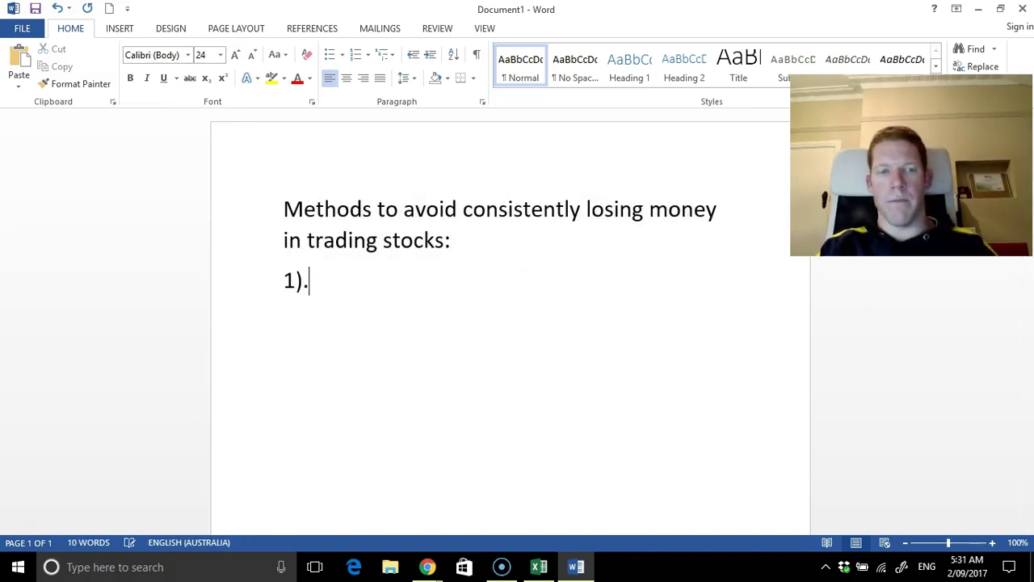
text(. D)
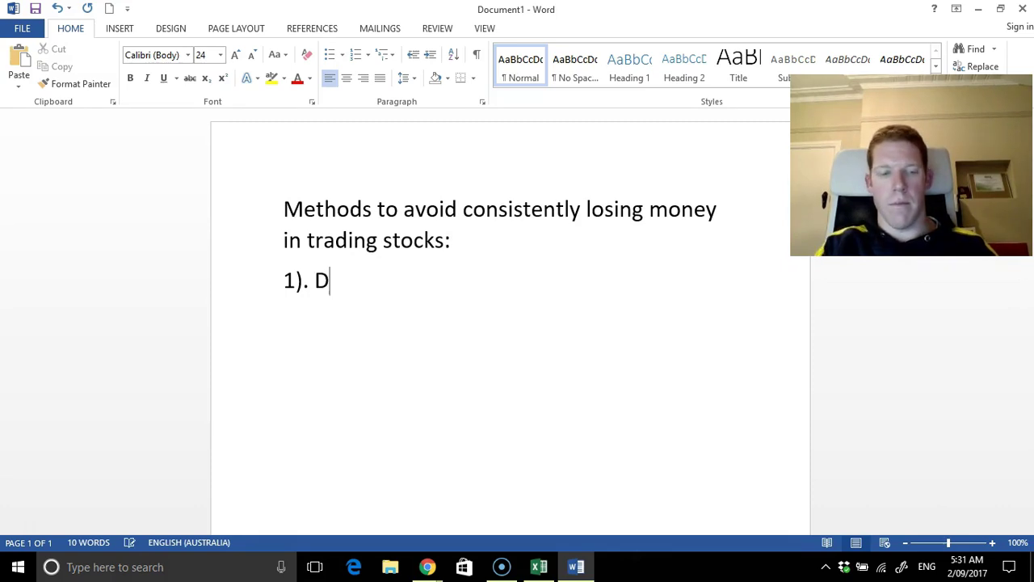
text(EFIN)
key(BackSpace)
key(BackSpace)
key(BackSpace)
key(BackSpace)
text(e)
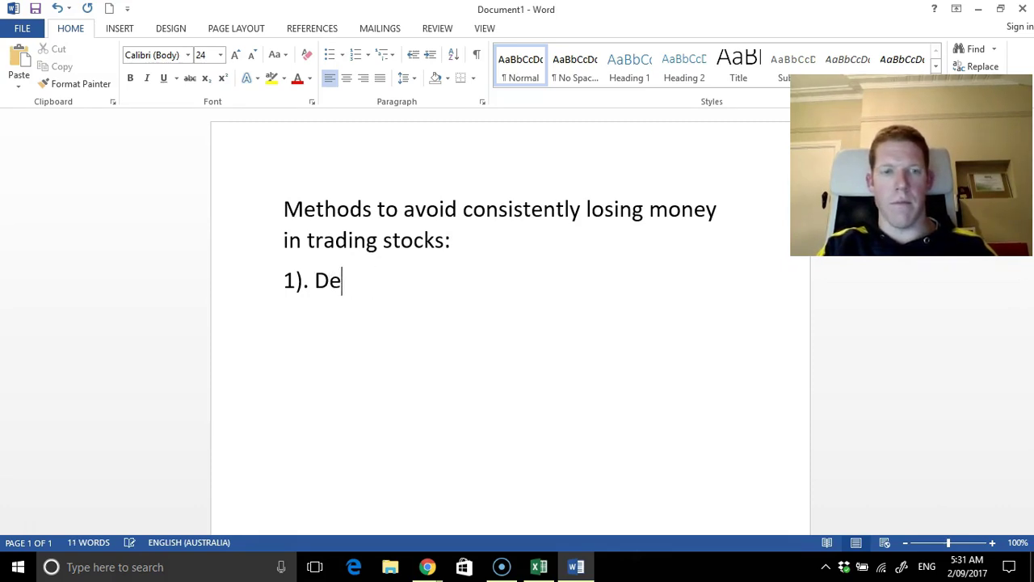
text(fine my )
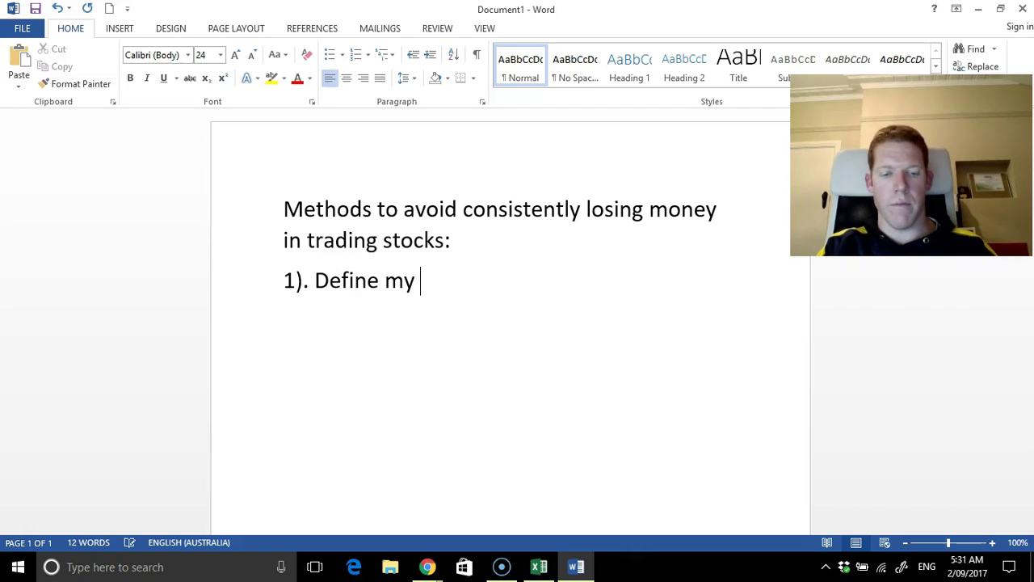
text(trading plan)
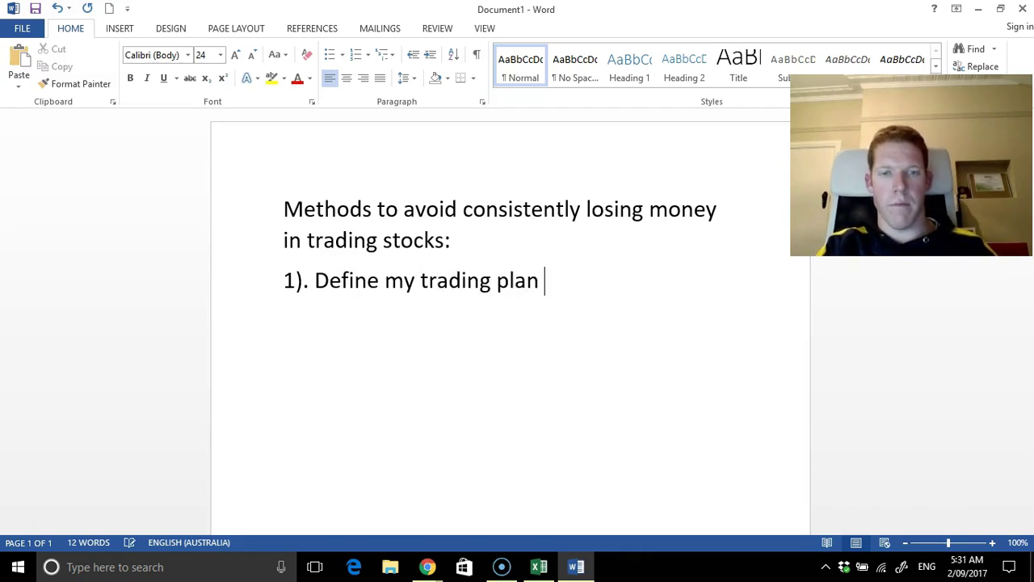
key(BackSpace)
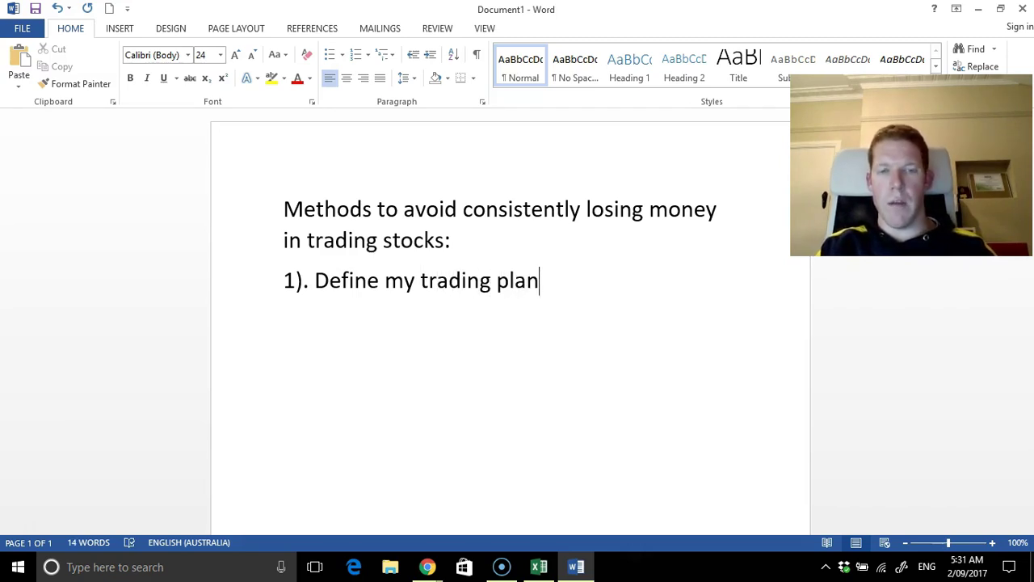
text(.)
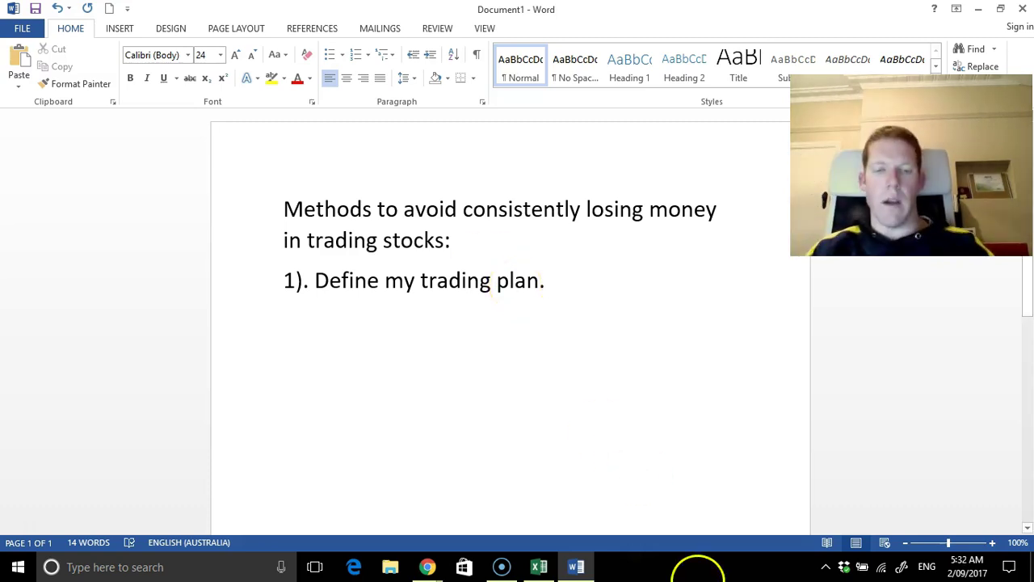
- Glance at the trades spreadsheet in Excel, return to Word and extend point 1 to read "Define my trading plan, I favour breakout trades."
click(539, 567)
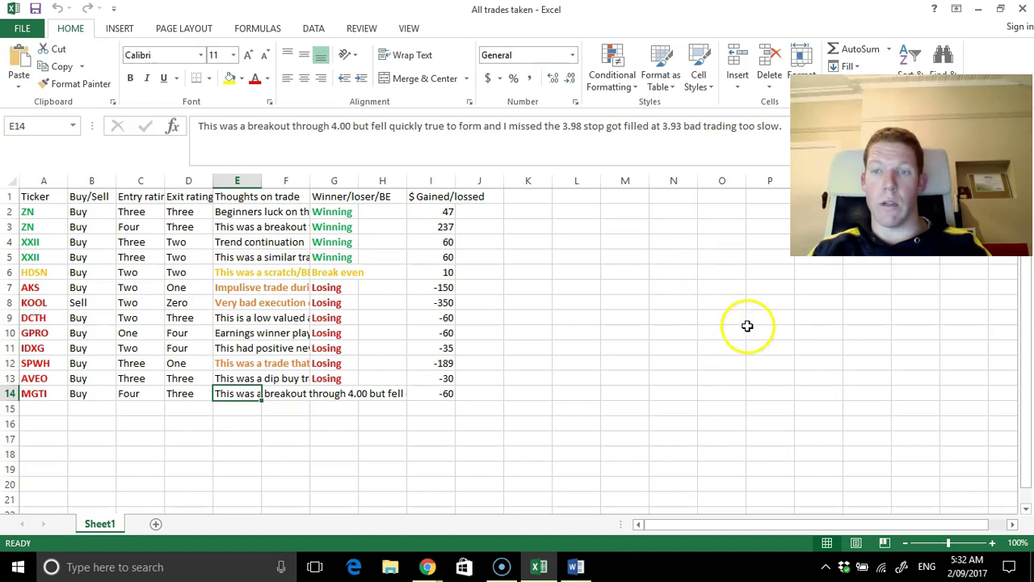
click(576, 566)
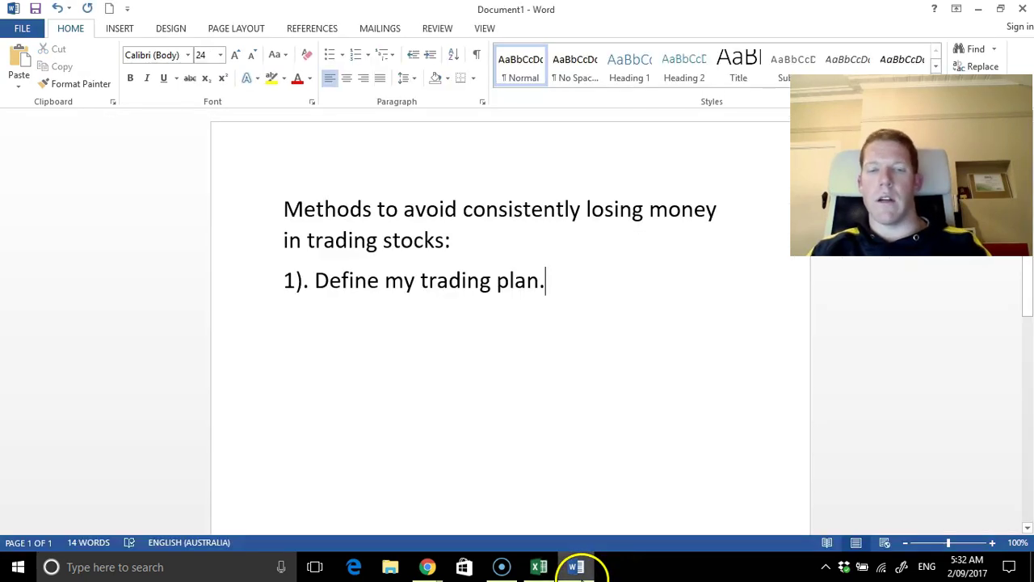
key(BackSpace)
text(, btrea)
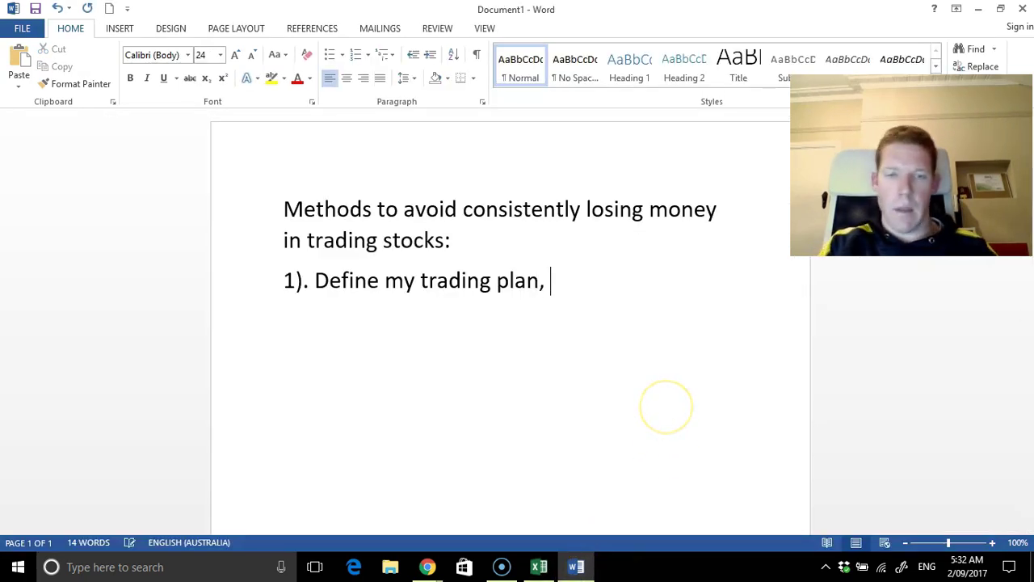
key(BackSpace)
key(BackSpace)
key(BackSpace)
key(BackSpace)
key(BackSpace)
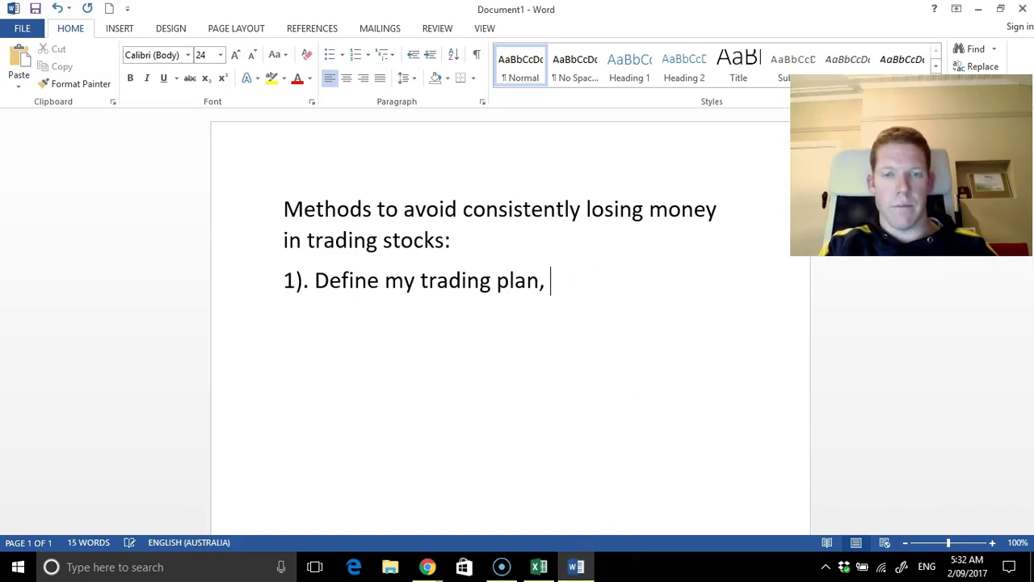
text(I )
text(favour brea)
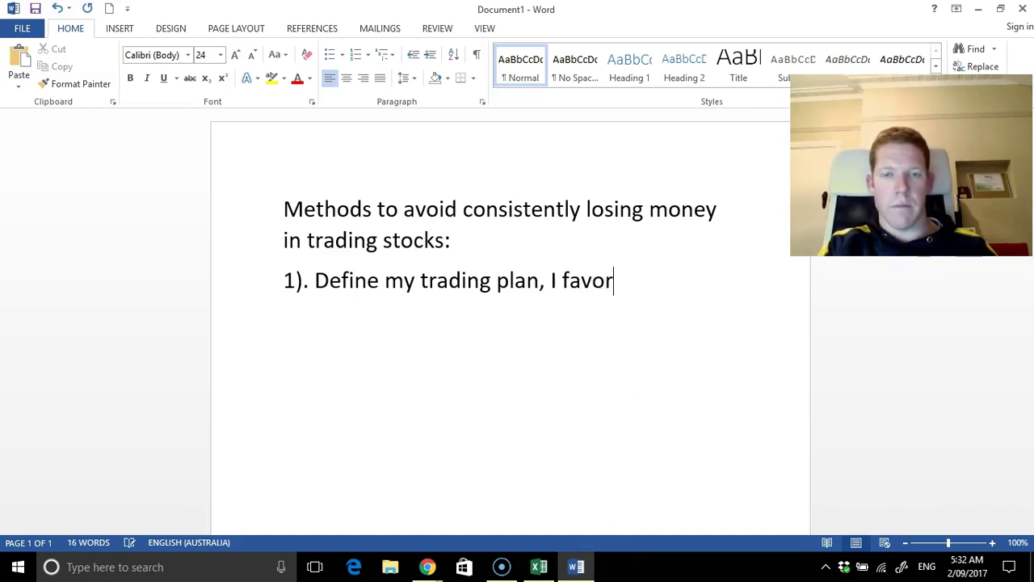
text(kout trades)
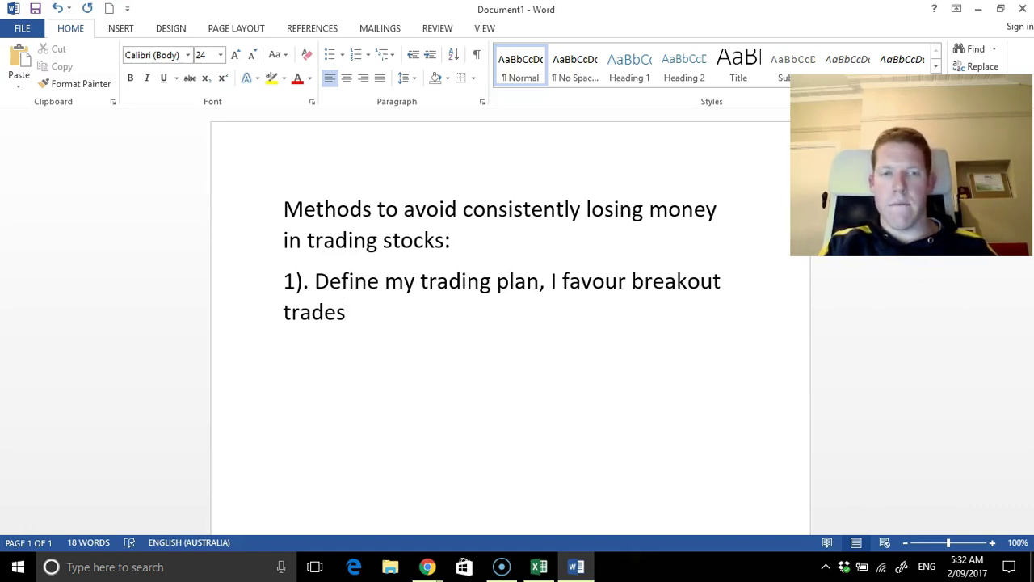
text(.)
- Add the second point "2). Stick to the rules where I must cut losses quickly." on a new line
key(Return)
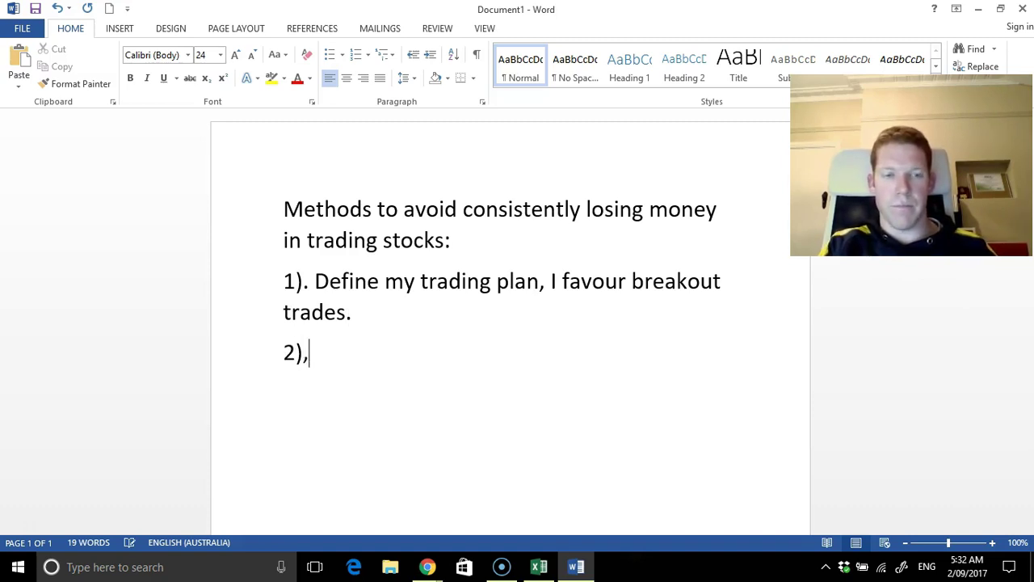
text(2). S)
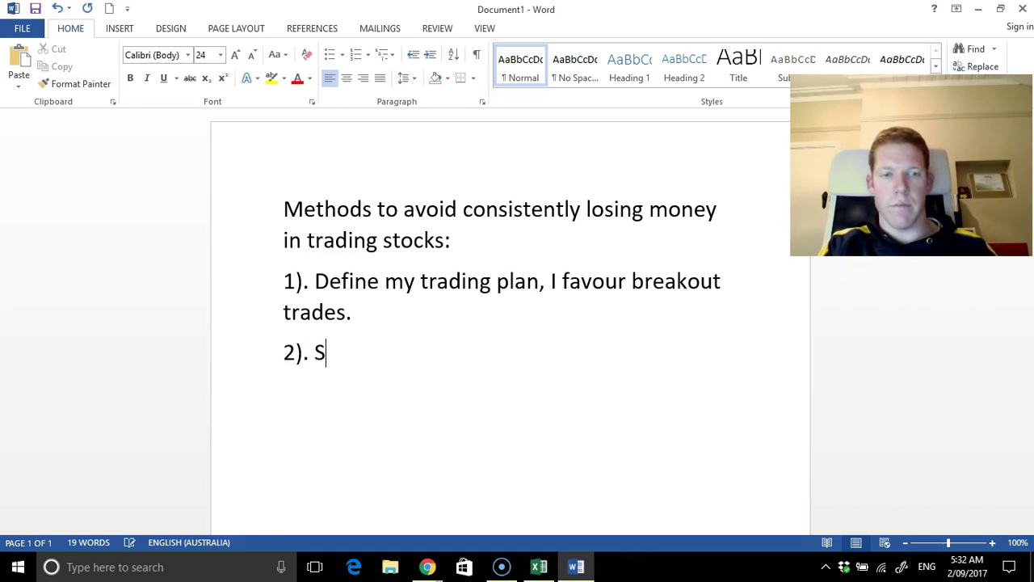
text(tick to the)
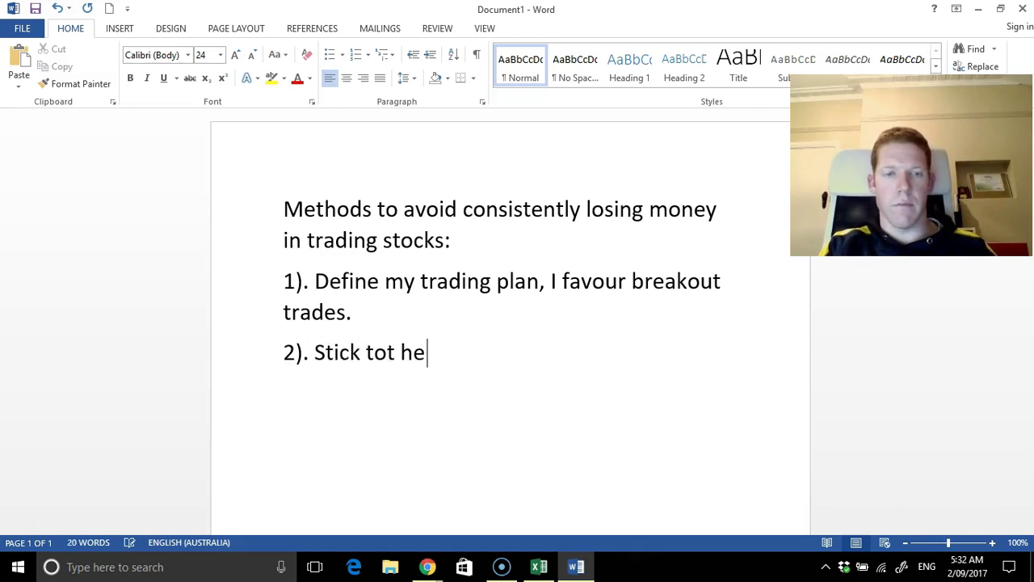
text( rules )
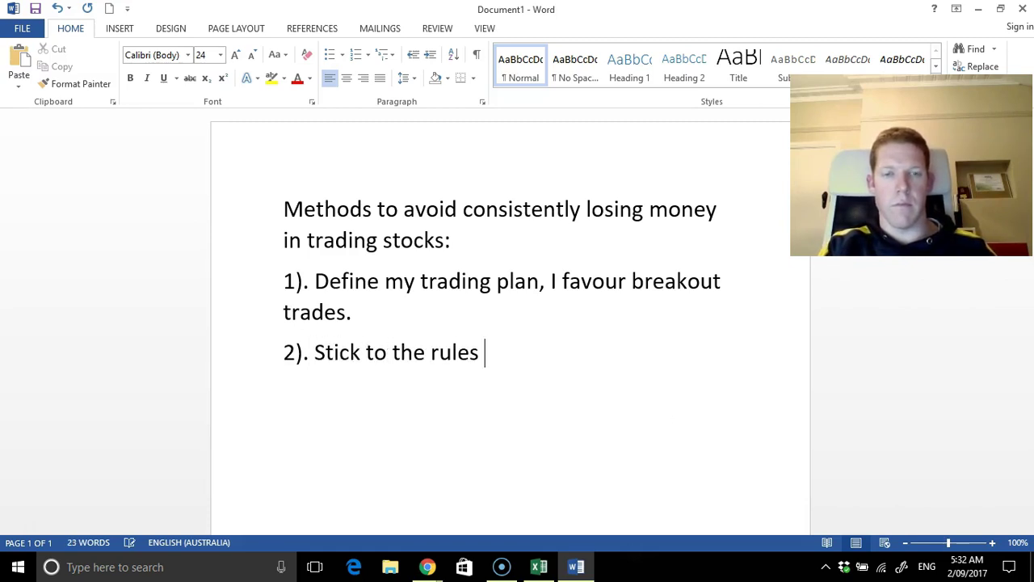
text(where Imu)
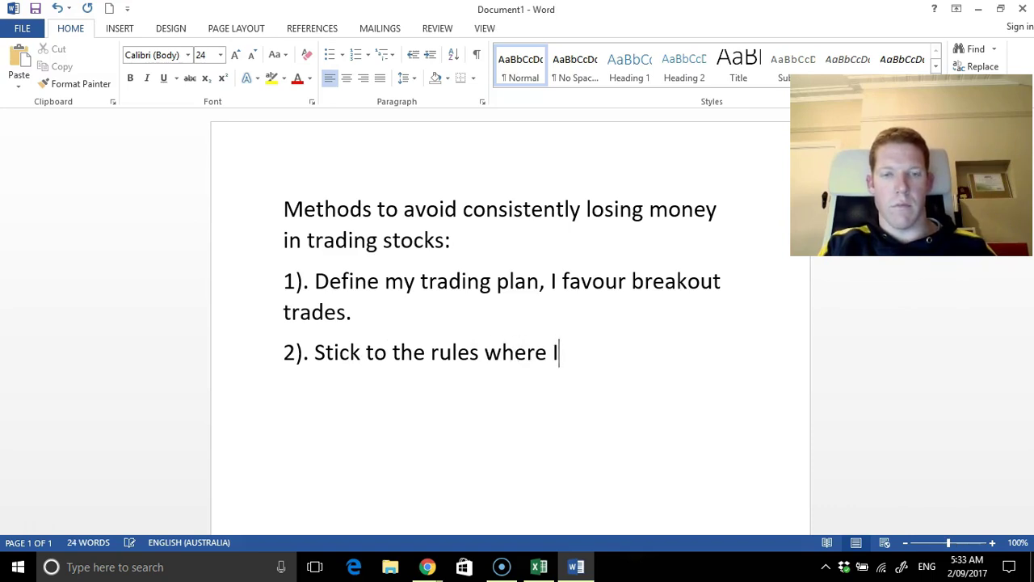
key(BackSpace)
key(BackSpace)
text(must )
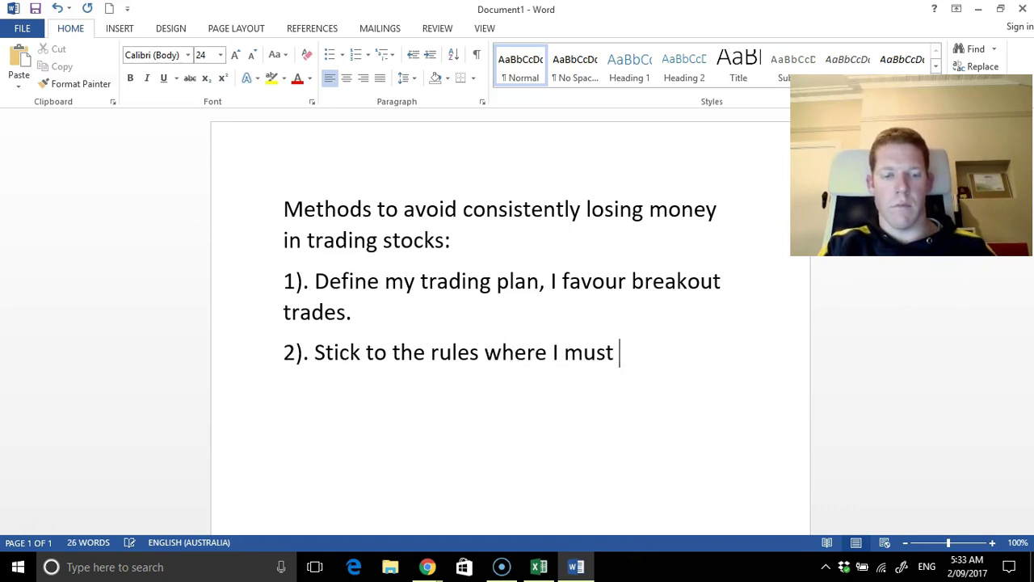
text(cut los)
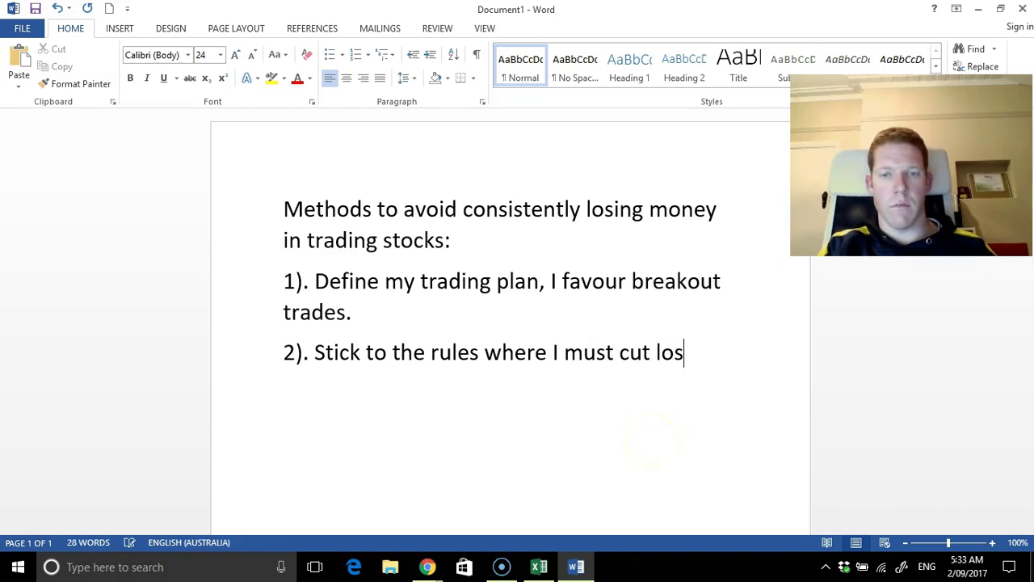
text(ses wuickly)
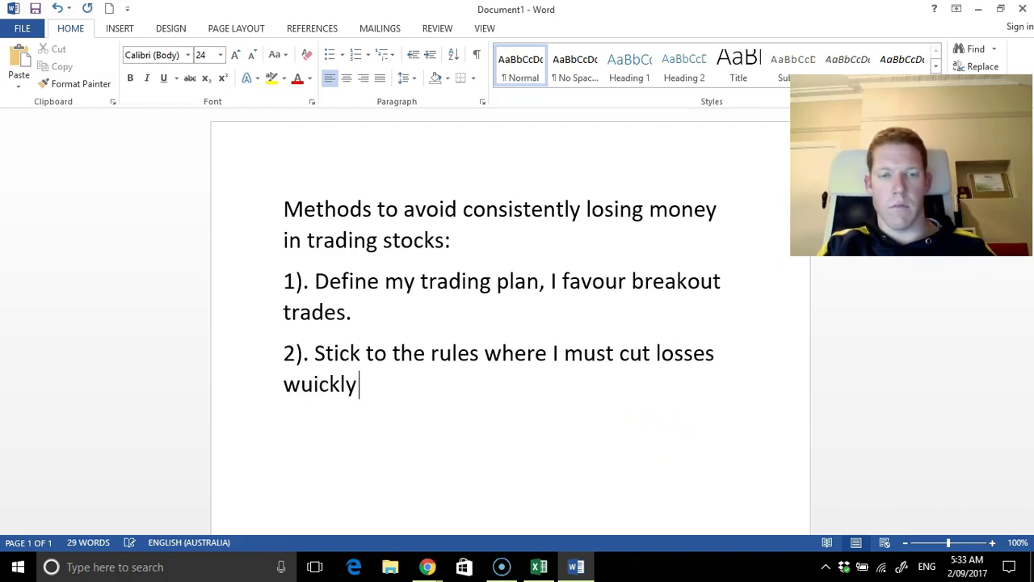
key(BackSpace)
key(BackSpace)
key(BackSpace)
key(BackSpace)
key(BackSpace)
key(BackSpace)
key(BackSpace)
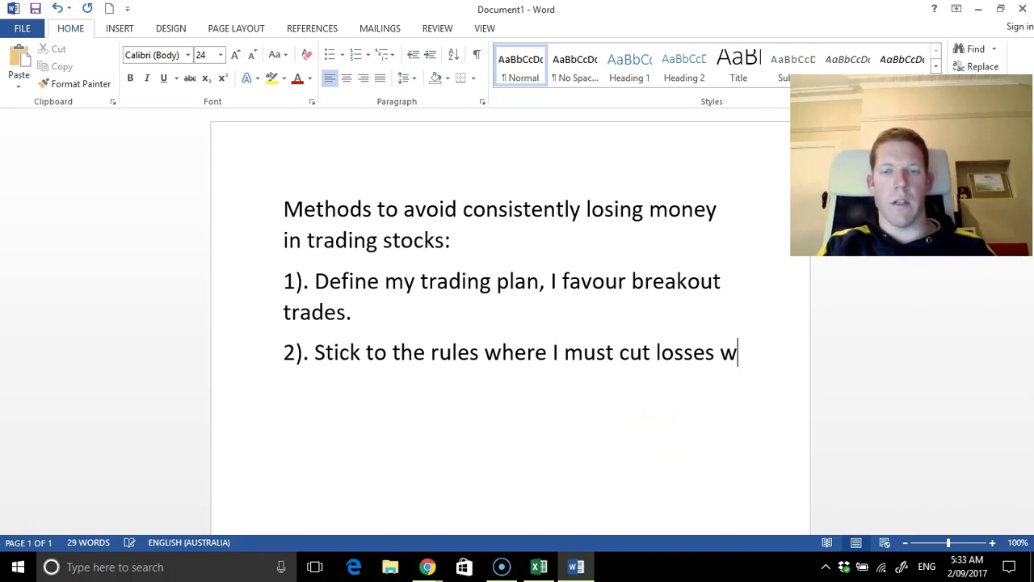
text(quickly.)
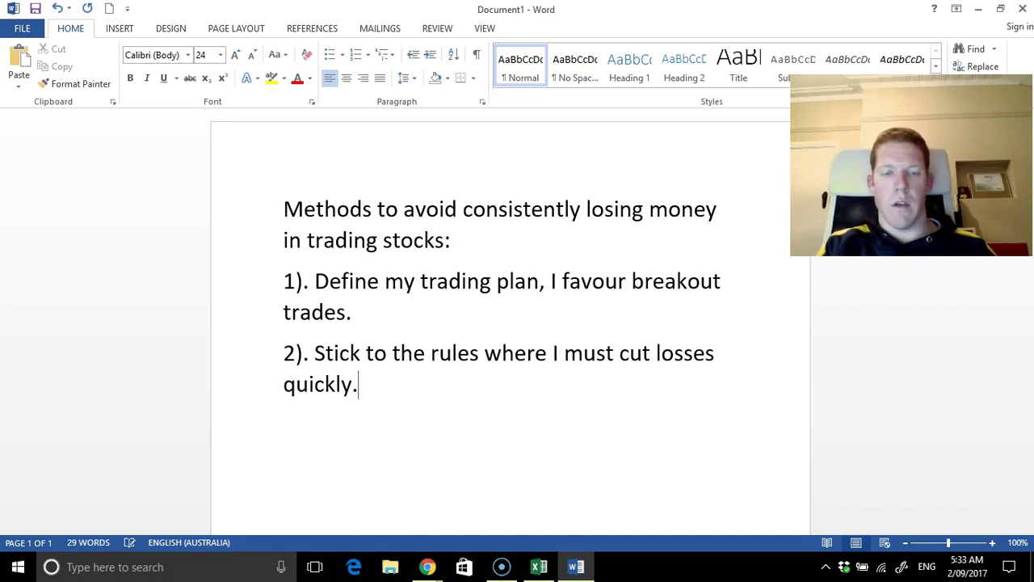
- Switch to the trades spreadsheet in Excel and review the SPWH trade and its dollar result
click(537, 567)
click(35, 364)
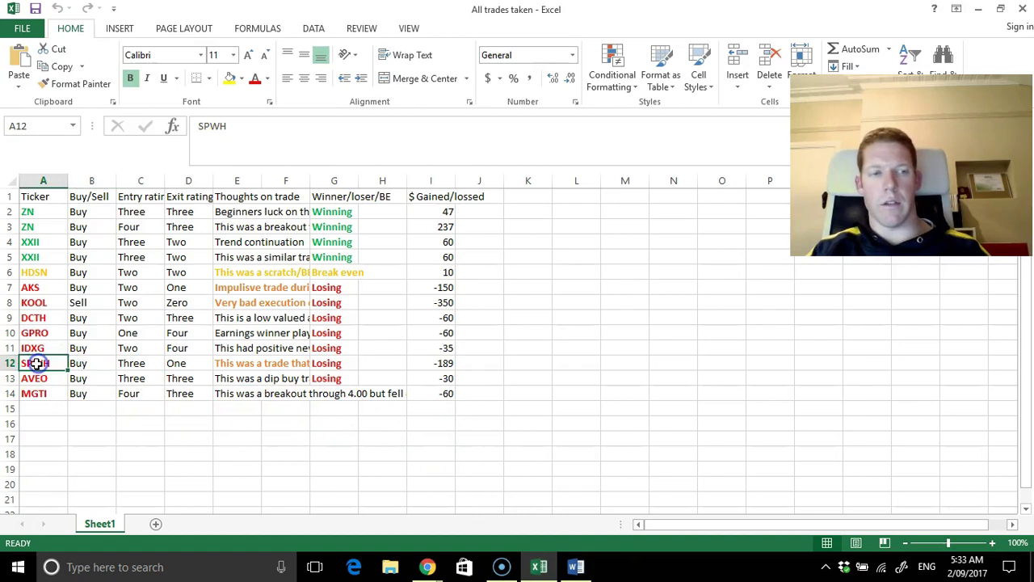
click(443, 365)
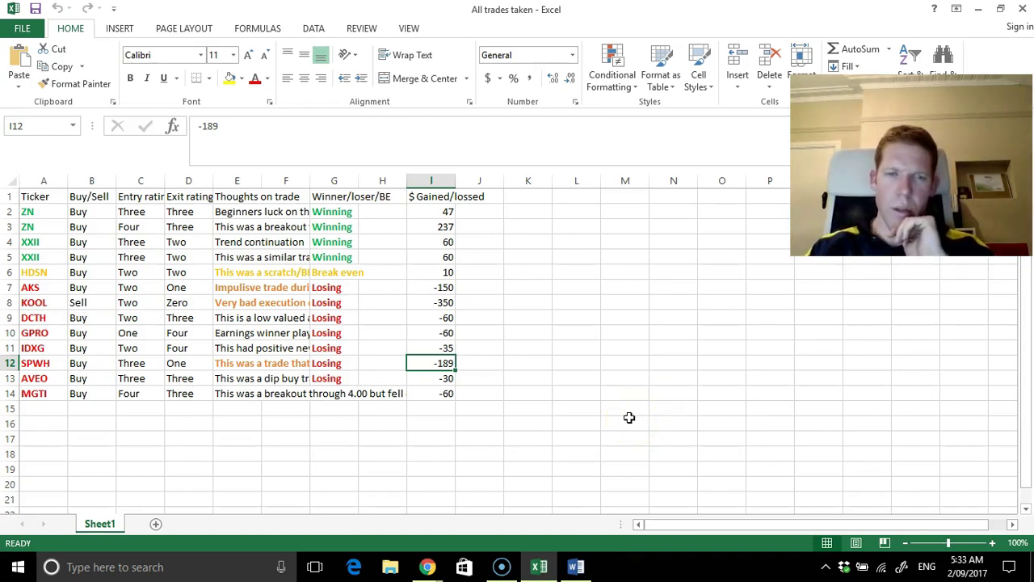
- Back in Word, start a new line "3)." and extend point 2 with ", no more than $60 - $100."
click(578, 566)
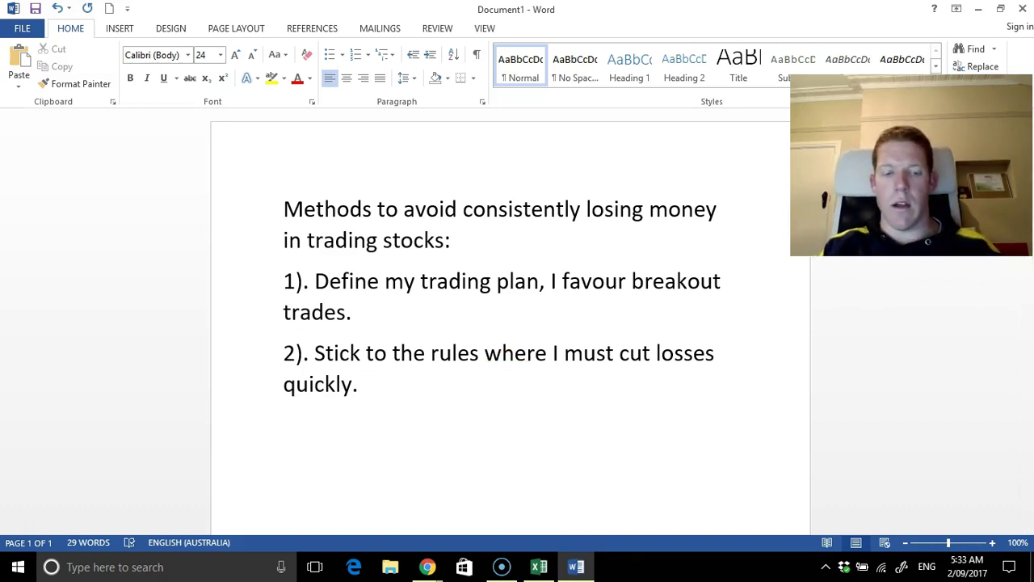
text(3).)
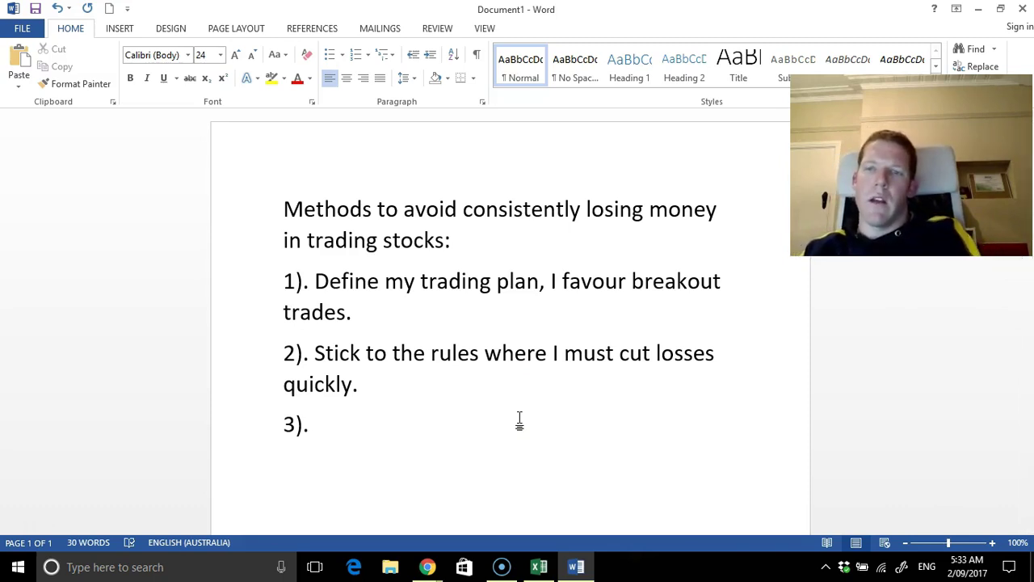
click(483, 390)
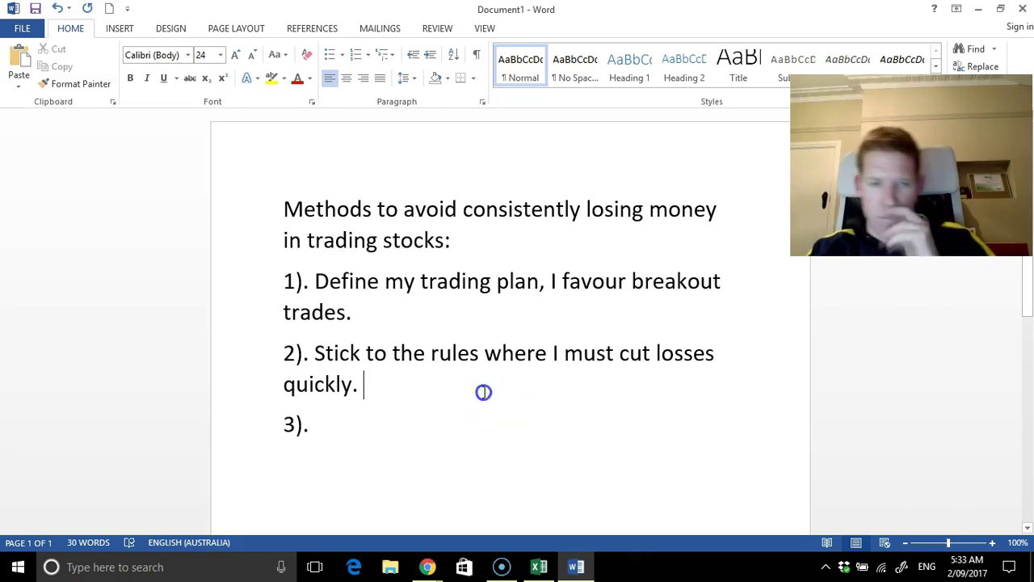
key(BackSpace)
text(, n)
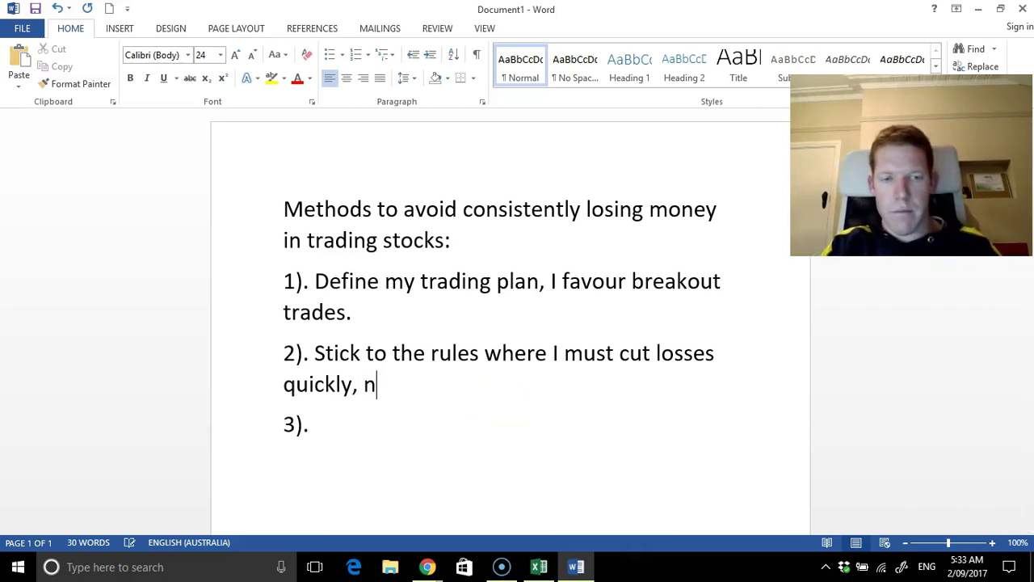
text(o more than )
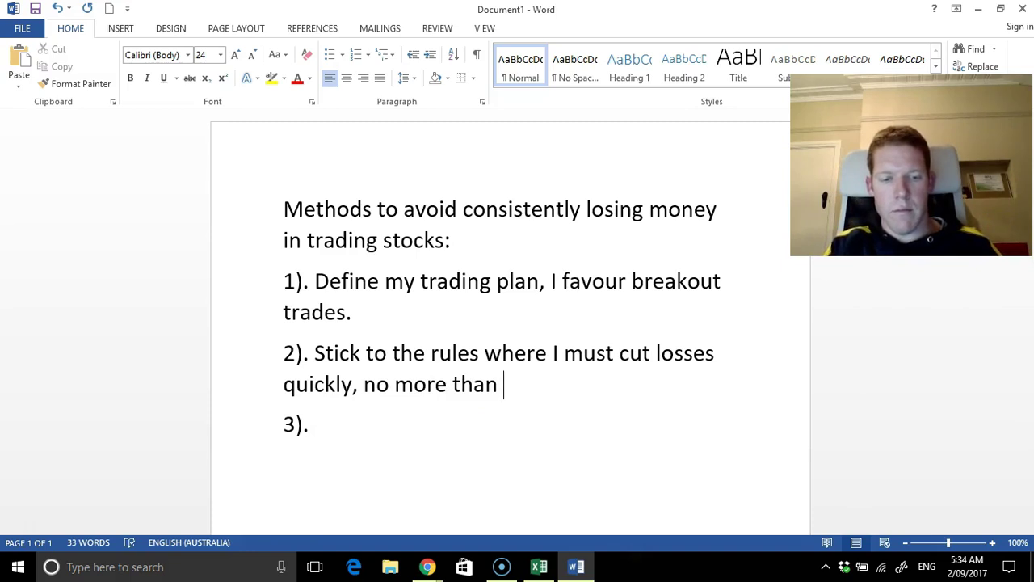
text($60 )
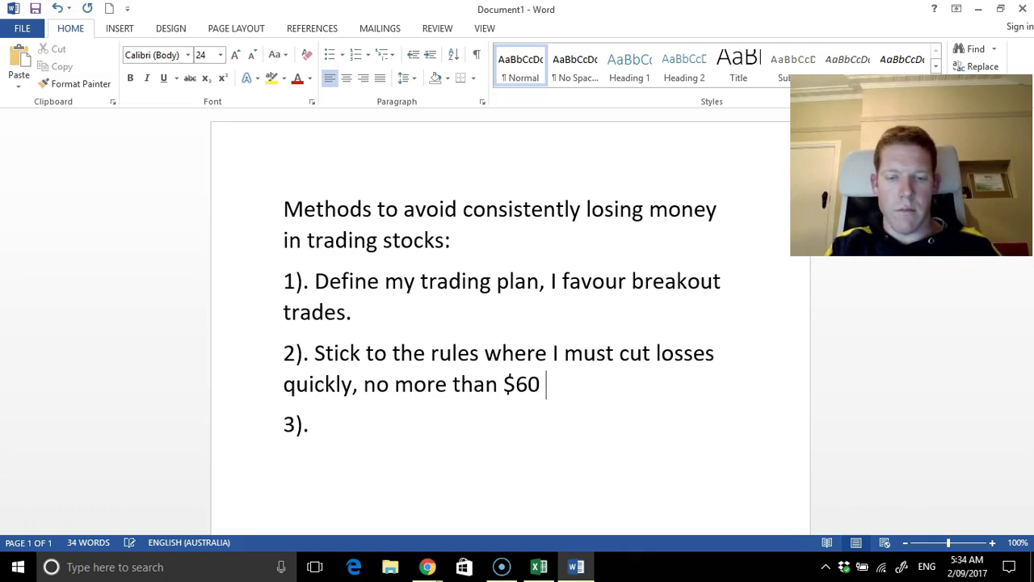
text(- 1)
key(BackSpace)
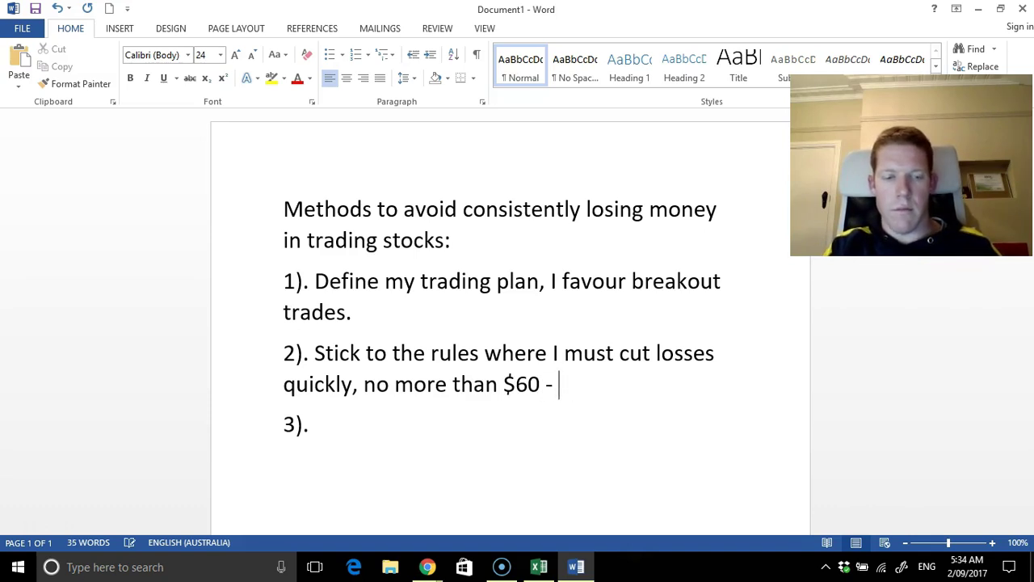
text($100.)
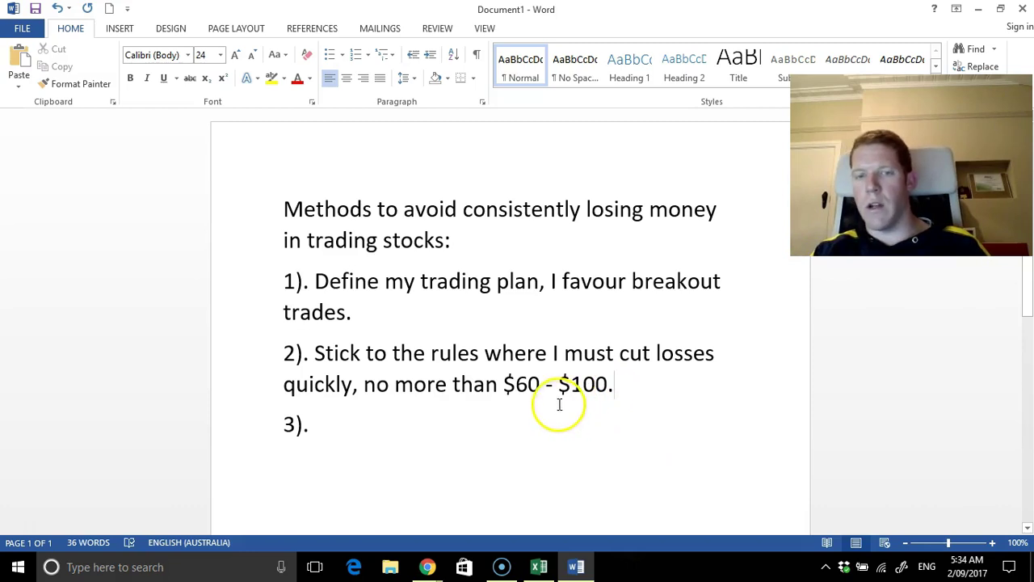
- Add "(based on my risk to reward)" before the full stop ending point 2 and place the cursor after "3)."
click(539, 385)
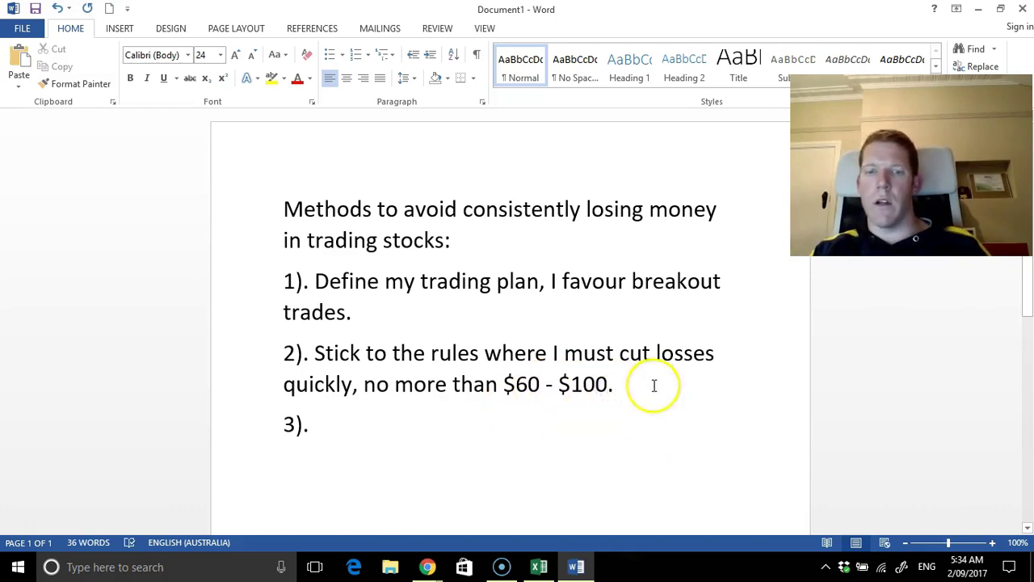
click(626, 384)
key(BackSpace)
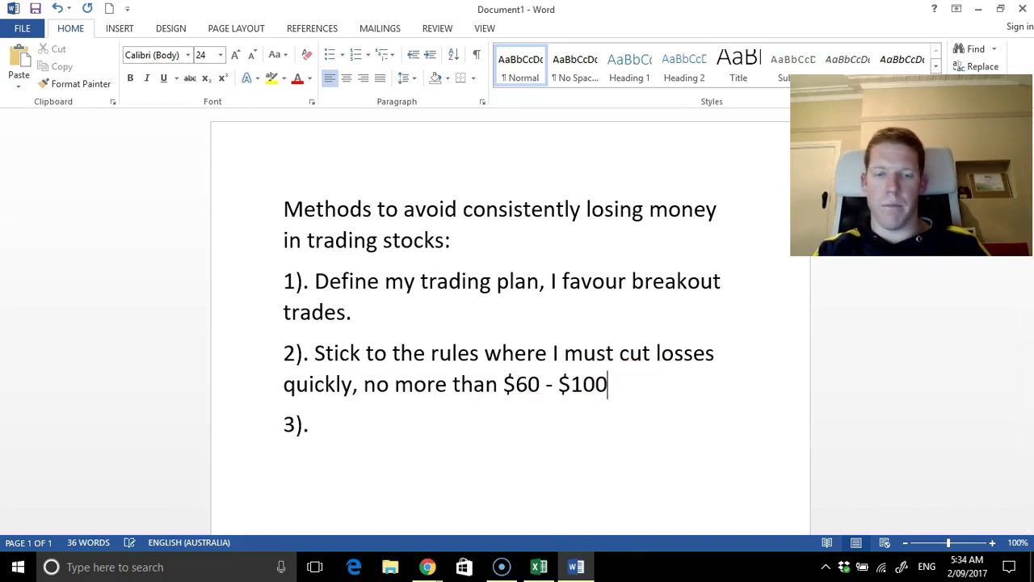
text((baed)
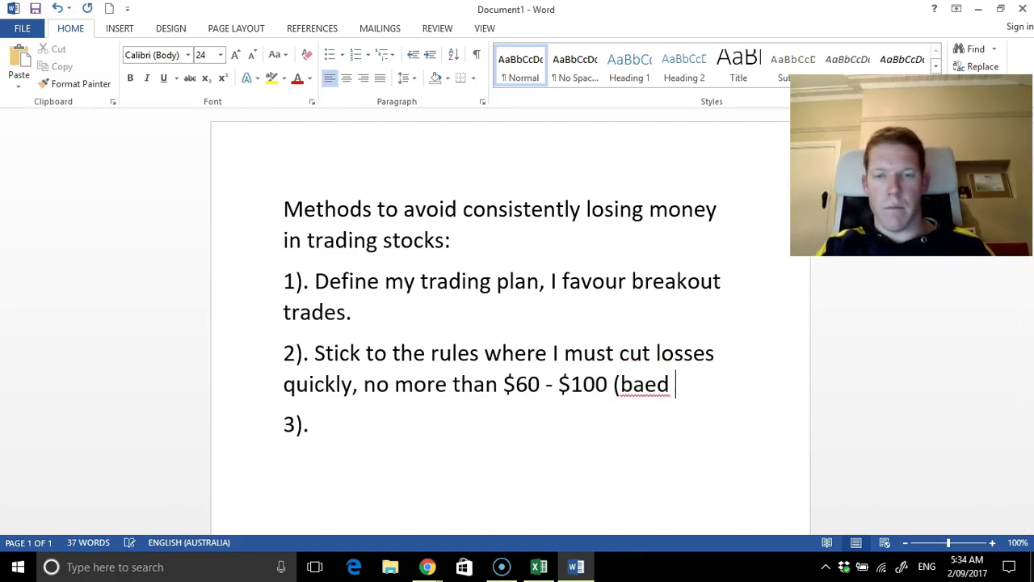
key(BackSpace)
key(BackSpace)
key(BackSpace)
text(s)
key(BackSpace)
text(ase)
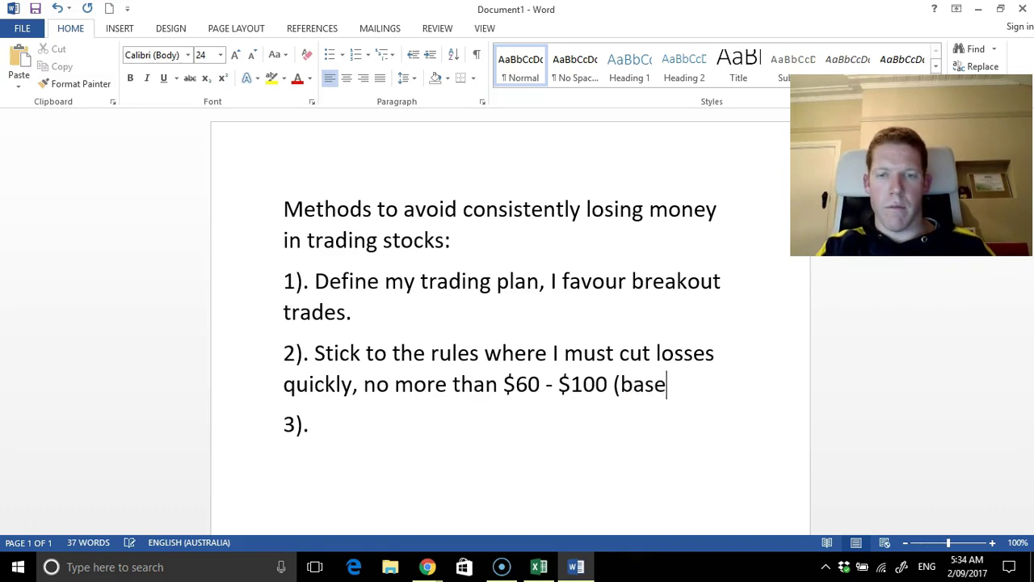
text(d on my risk to )
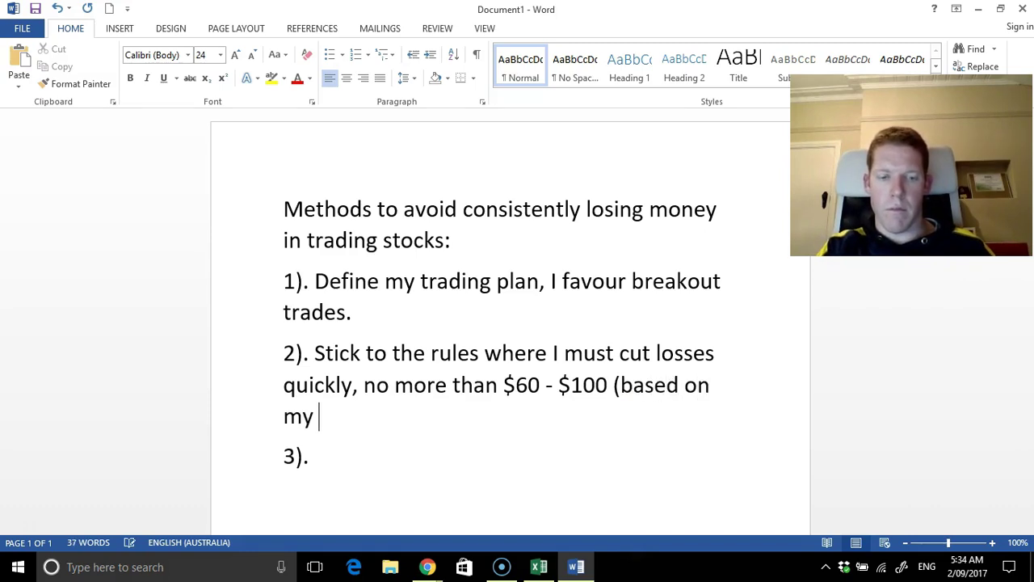
text(reawr)
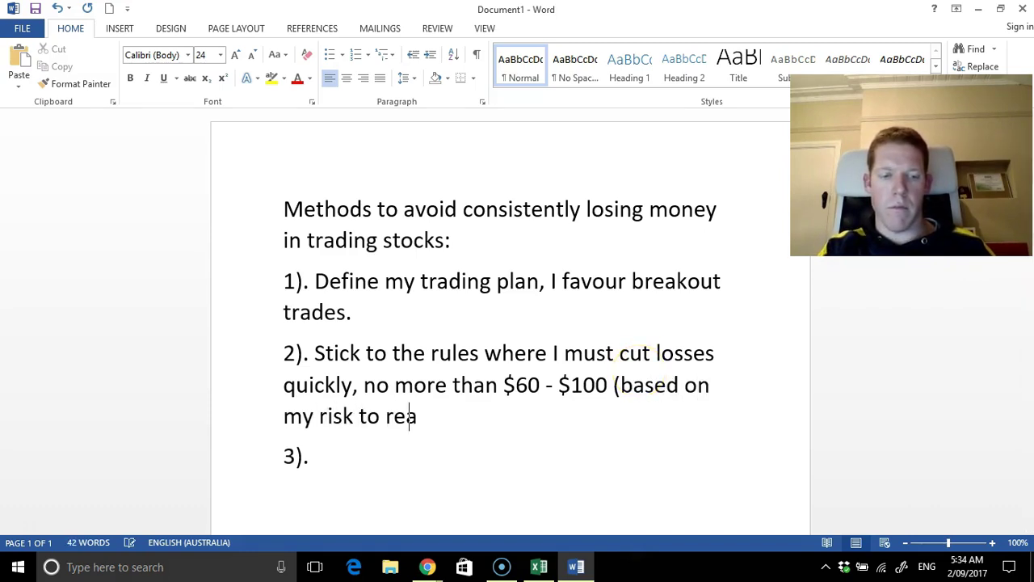
key(BackSpace)
key(BackSpace)
key(BackSpace)
text(ward))
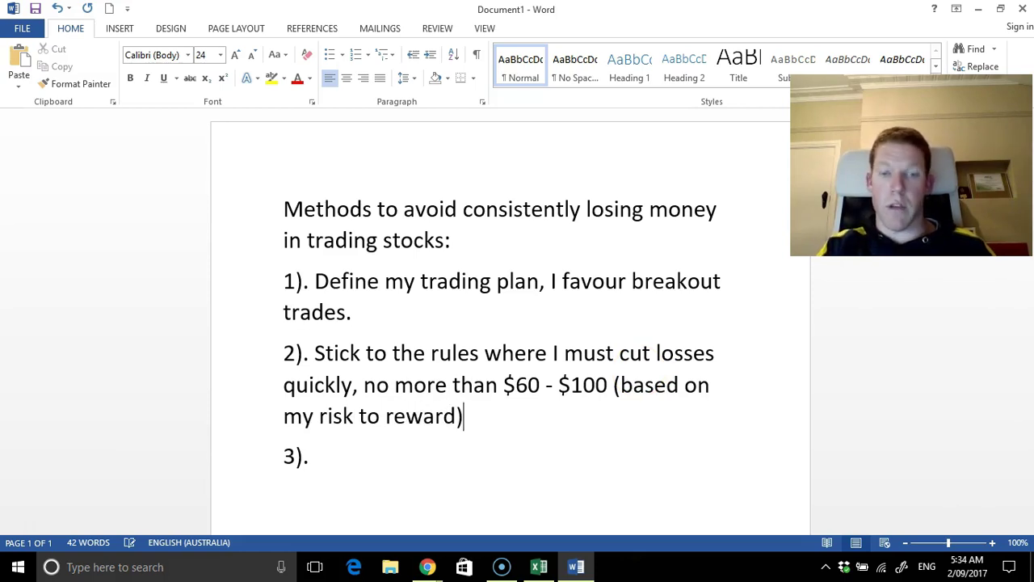
text(.)
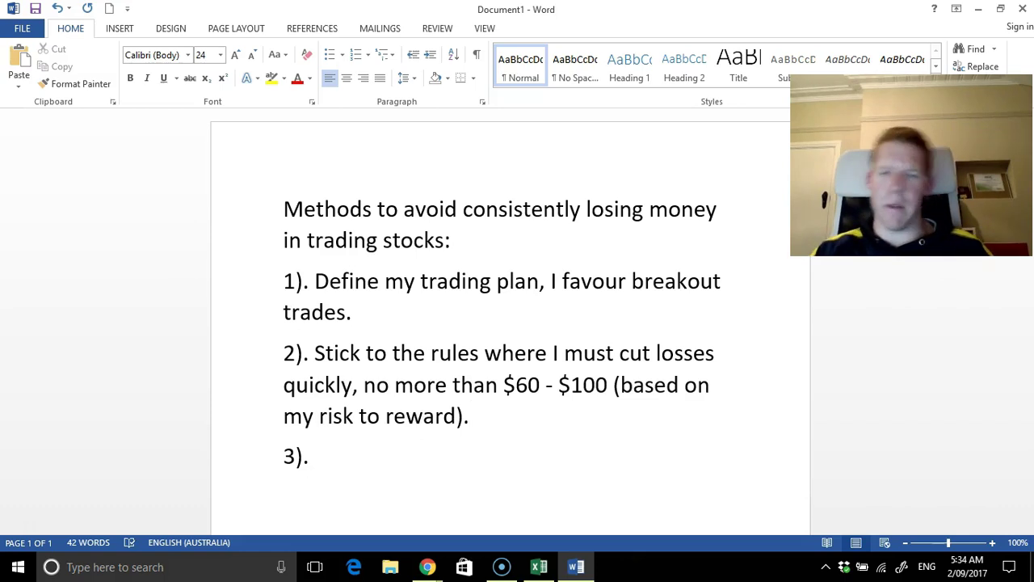
click(528, 476)
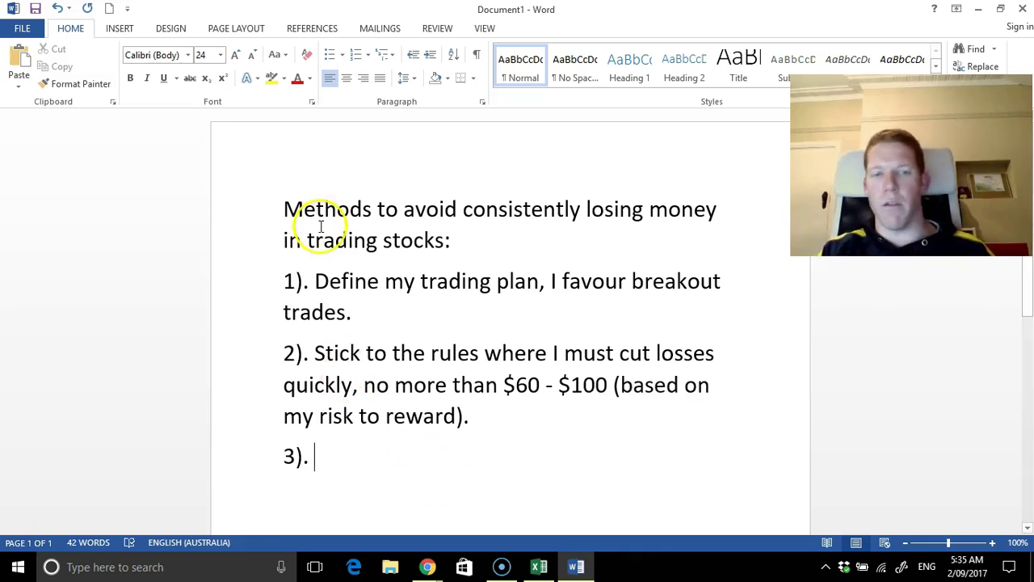
- Replace the full stop ending point 1 with " be picky don't trade shit set ups."
click(365, 313)
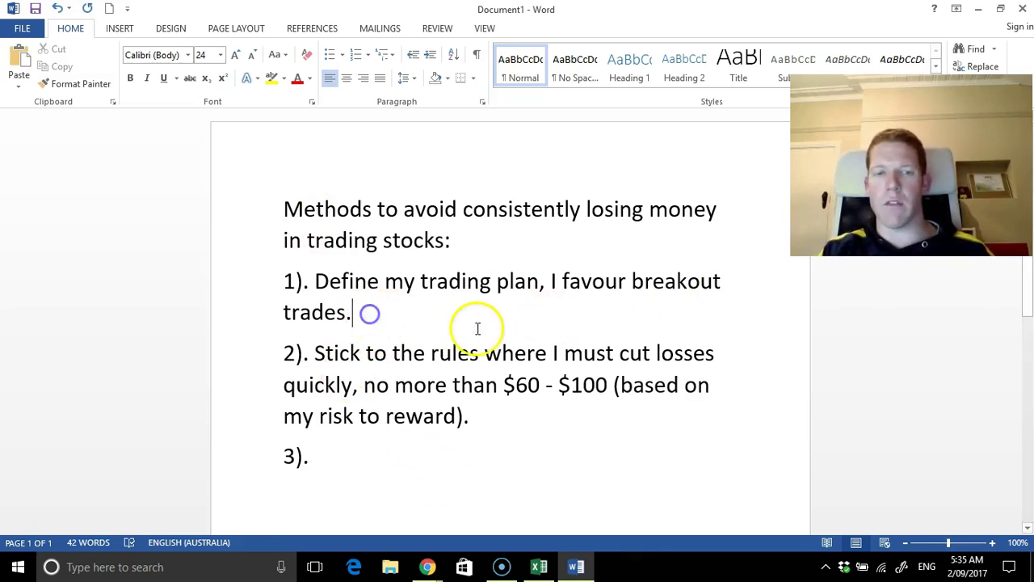
key(BackSpace)
text(be p)
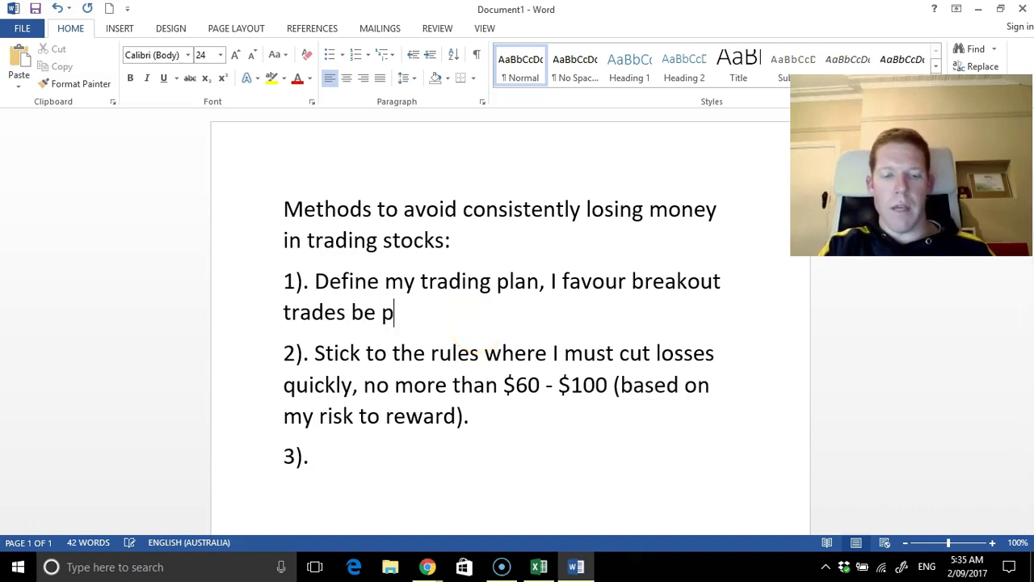
text(icky don't tra)
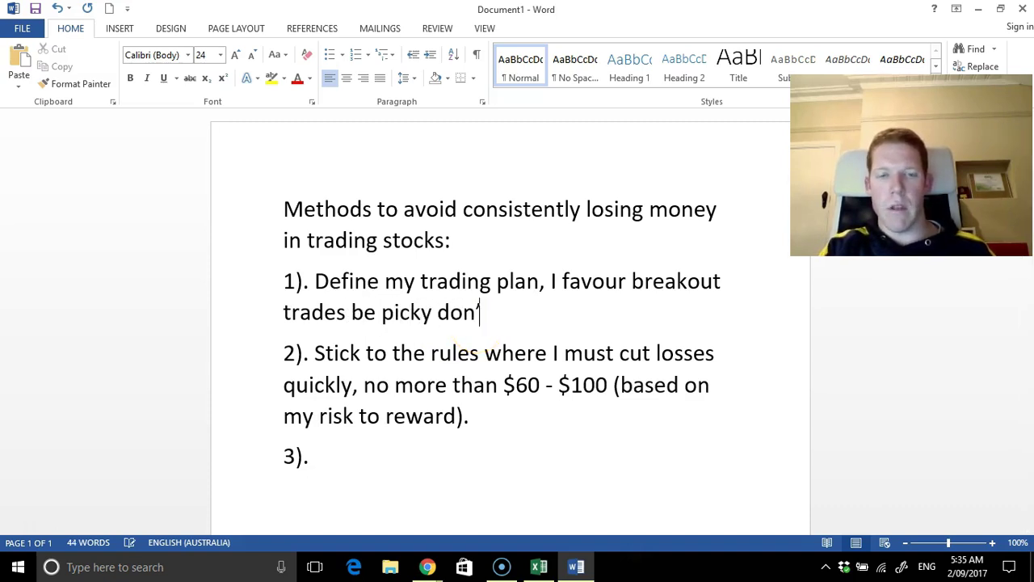
text(de s)
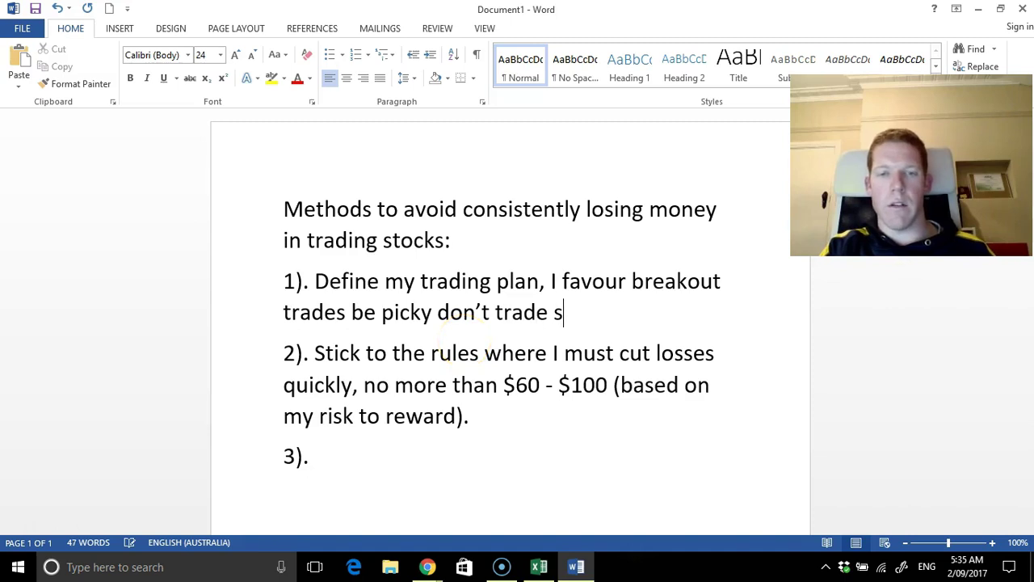
text(hit set ups.)
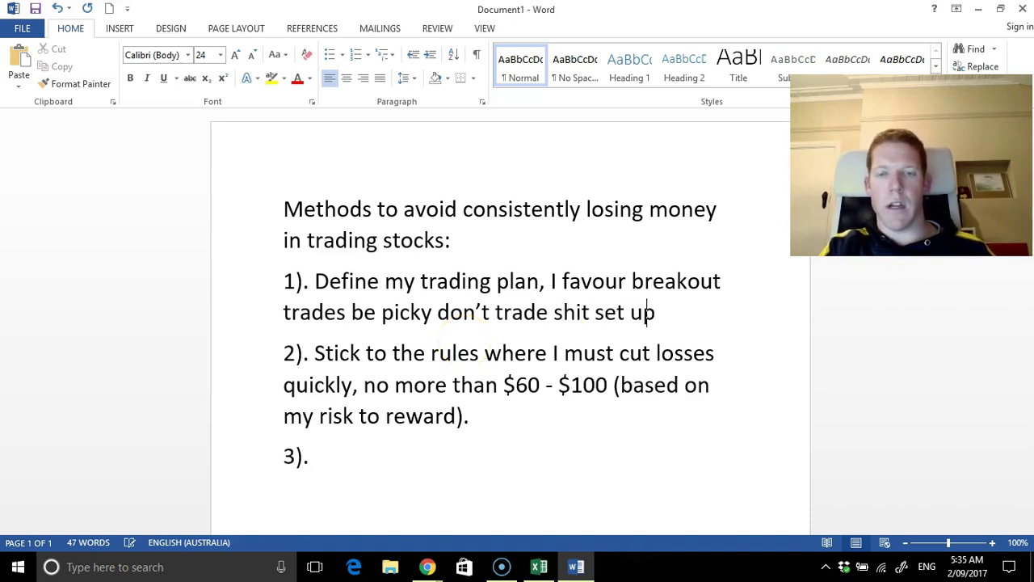
- Write point 3 as "Don't risk too much per position." after the existing "3)." number
click(353, 452)
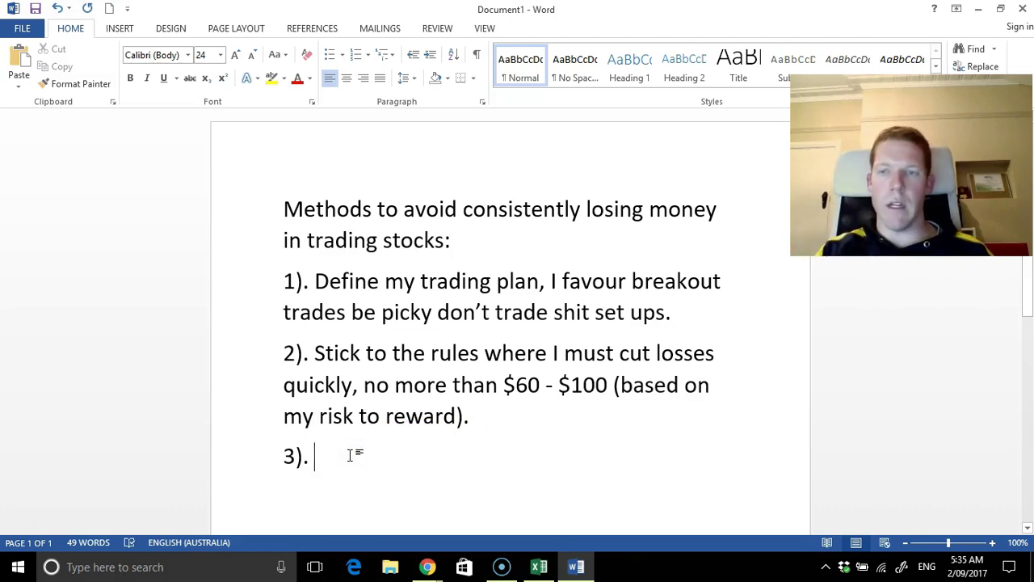
text(Don't risk)
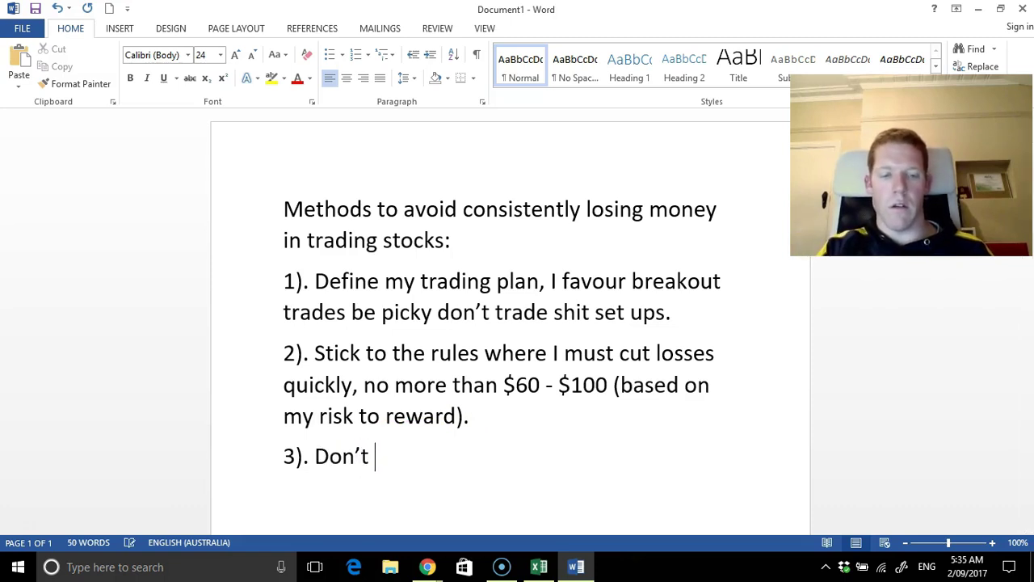
text( too myc)
key(BackSpace)
key(BackSpace)
text(u)
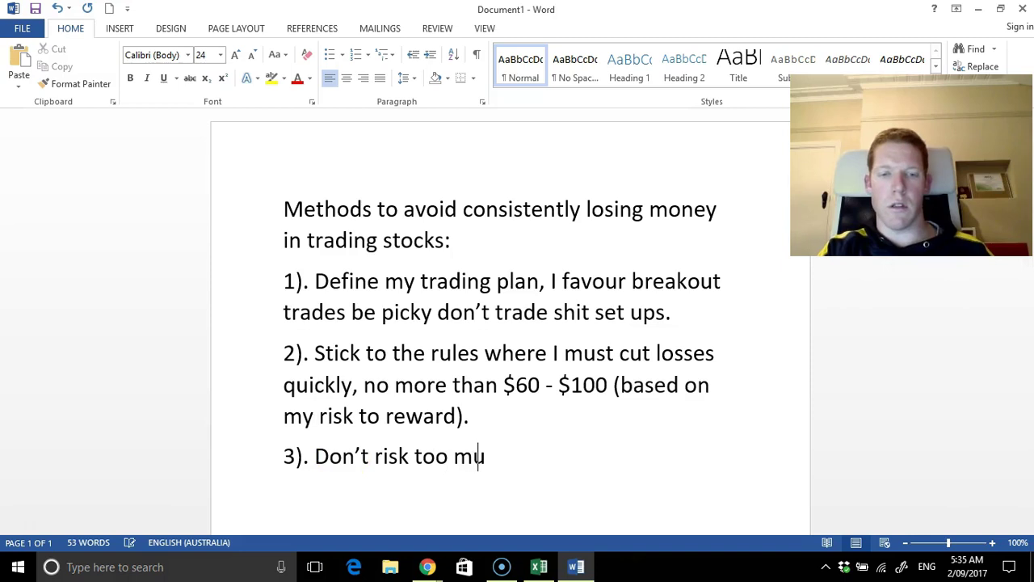
text(ch per pos)
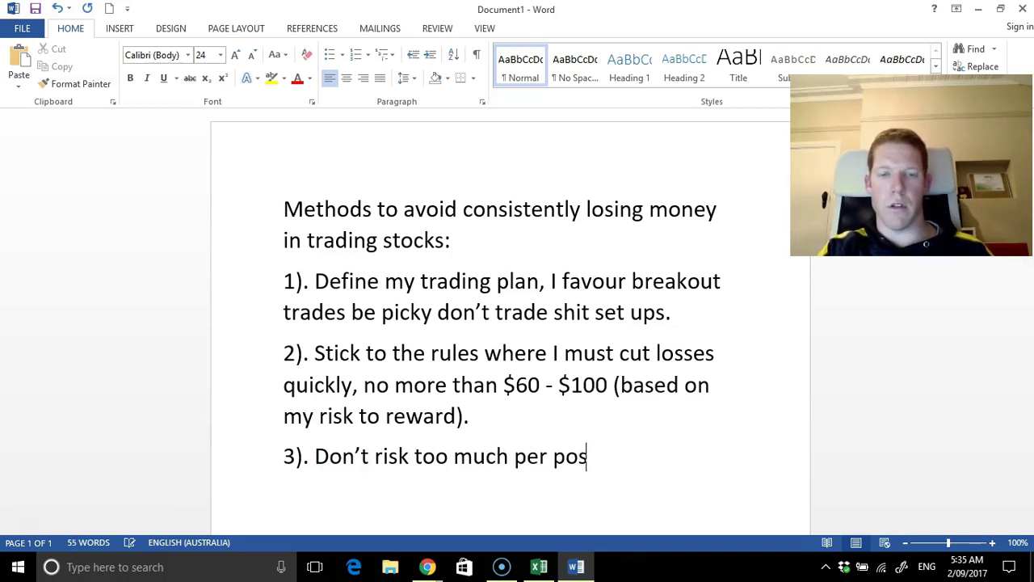
text(ition.)
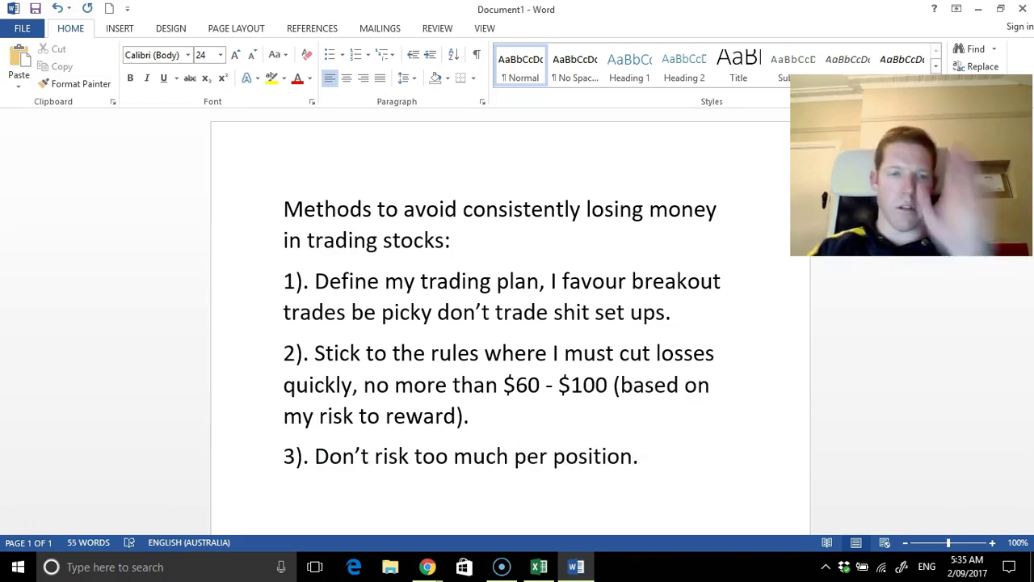